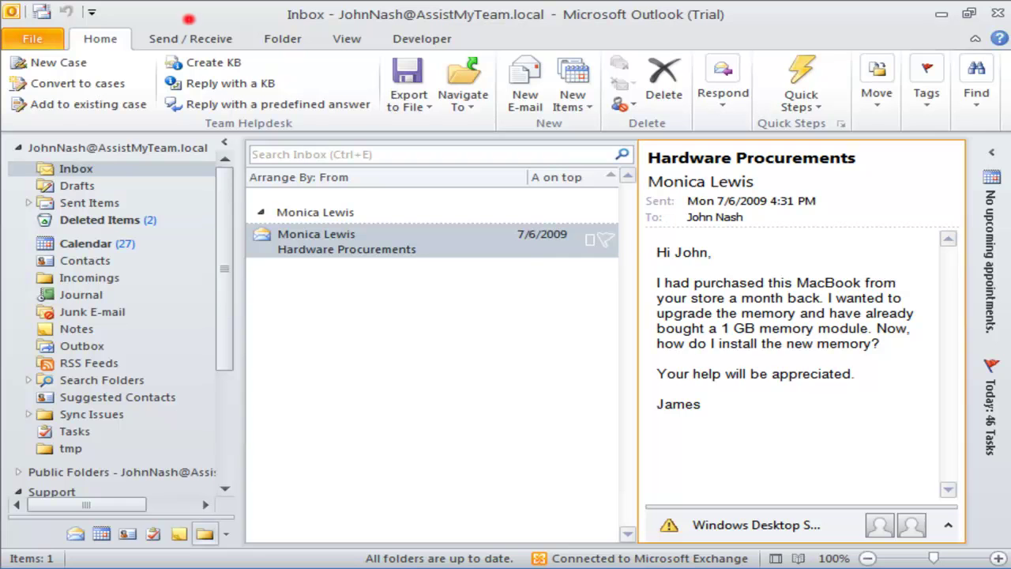
Step: Open Team Helpdesk Manager's Email Monitoring/Assignment settings and select the Exchange Folder option
left_click(36, 38)
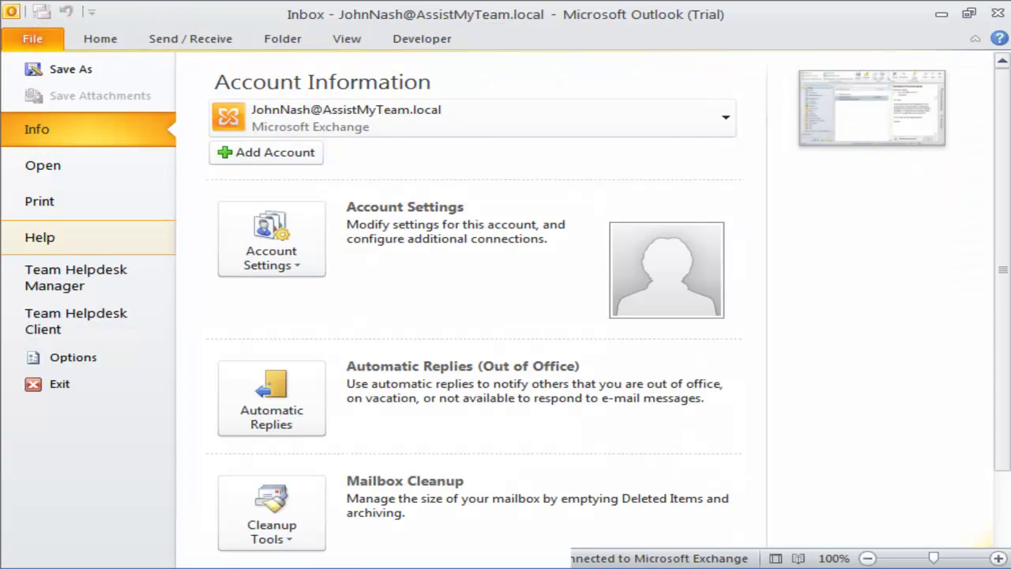
left_click(83, 275)
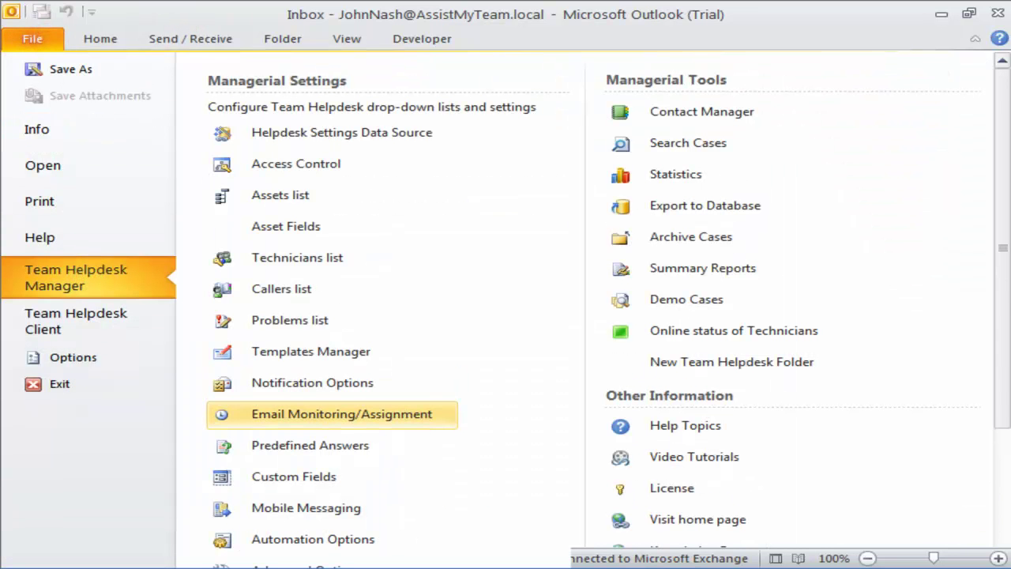
left_click(397, 416)
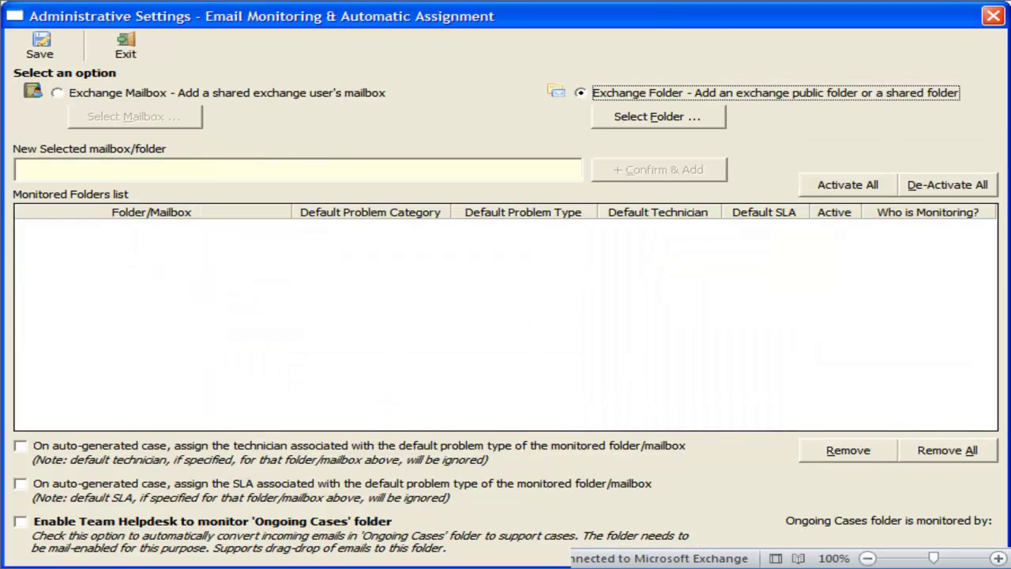
left_click(309, 92)
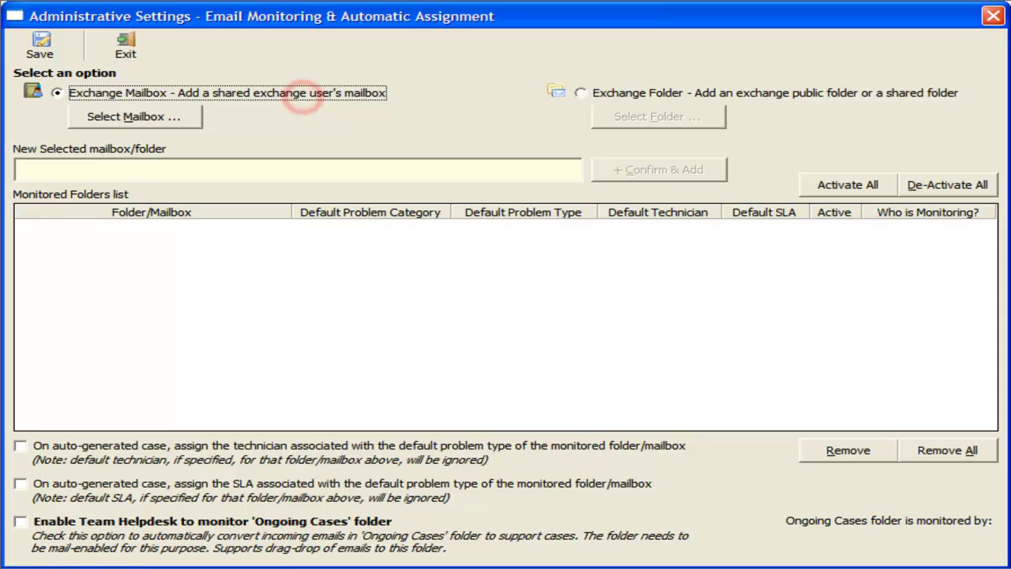
left_click(600, 92)
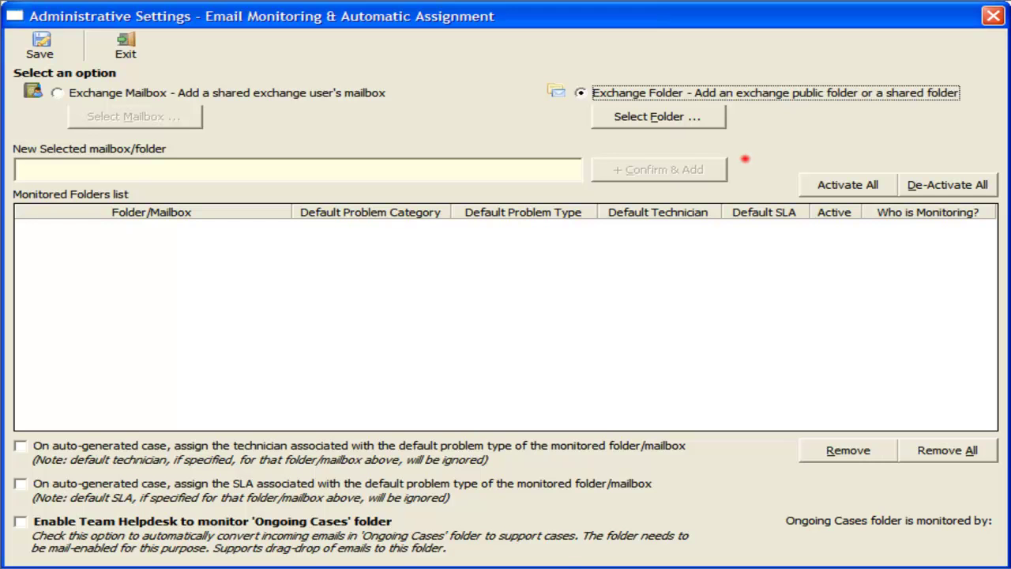
Step: Add the All Public Folders\Sales folder to the monitored list
left_click(705, 119)
left_click(591, 283)
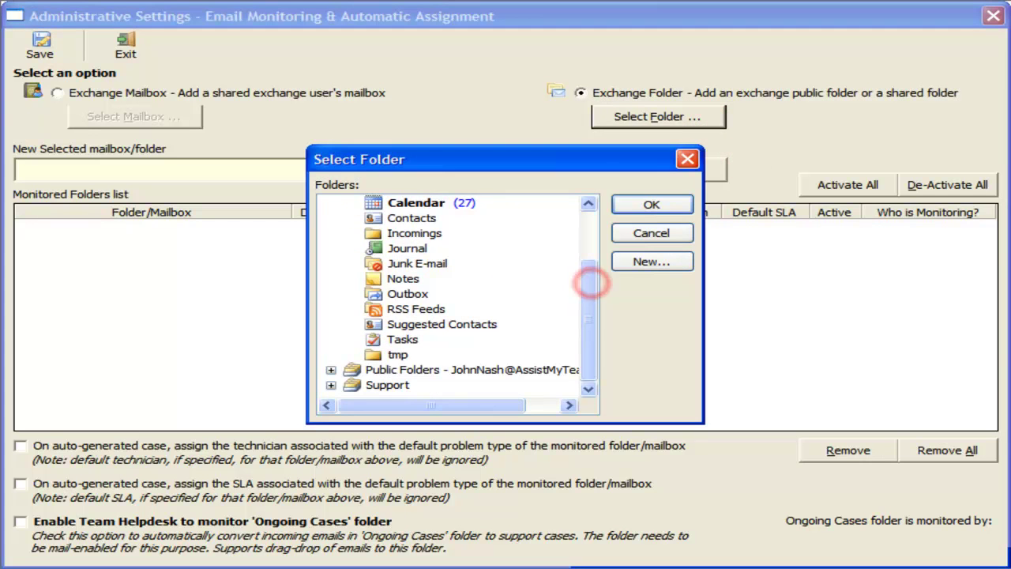
left_click(330, 369)
left_click(352, 384)
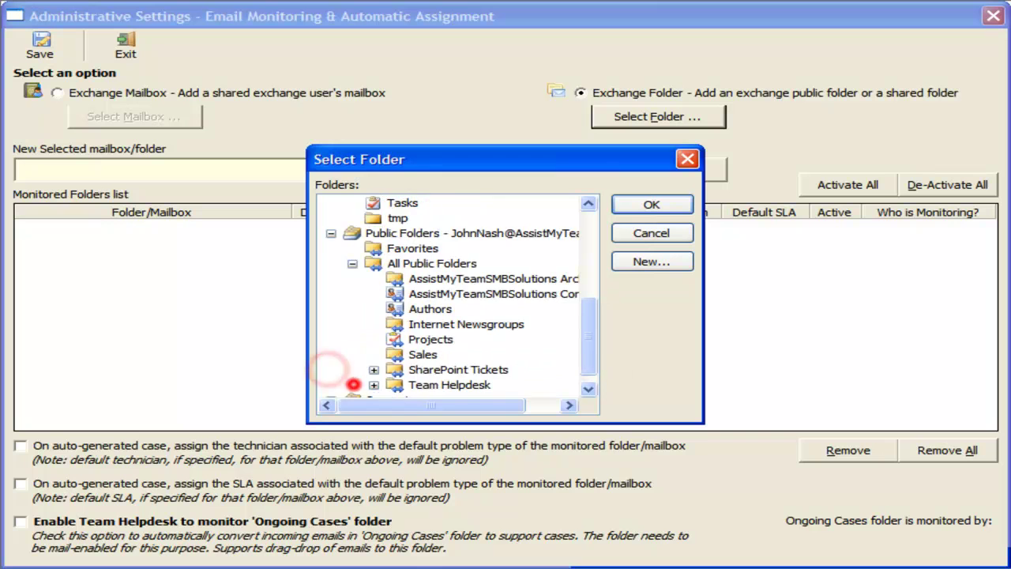
left_click(423, 353)
scroll(591, 349, "down", 1)
left_click(656, 204)
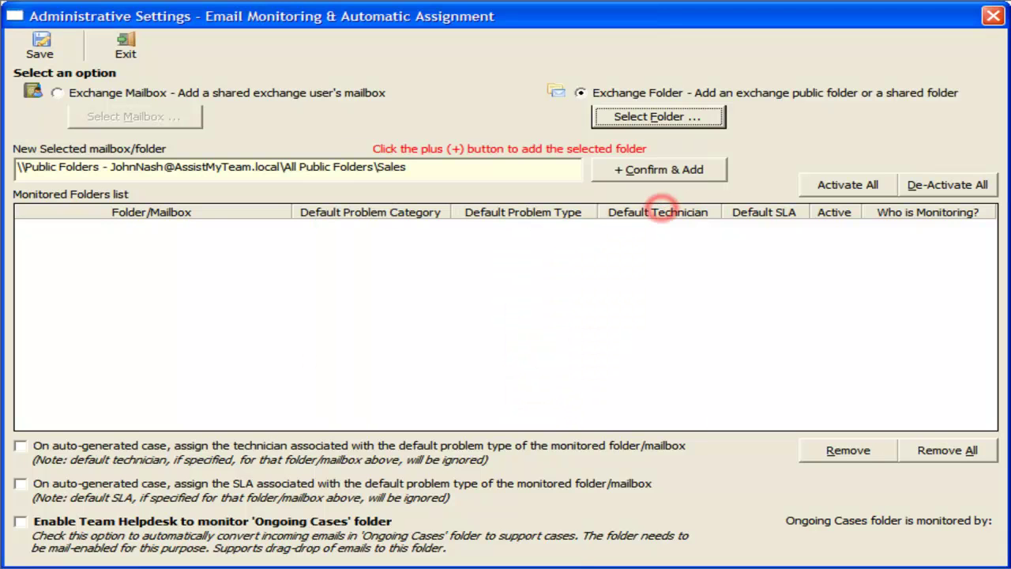
key("alt+c")
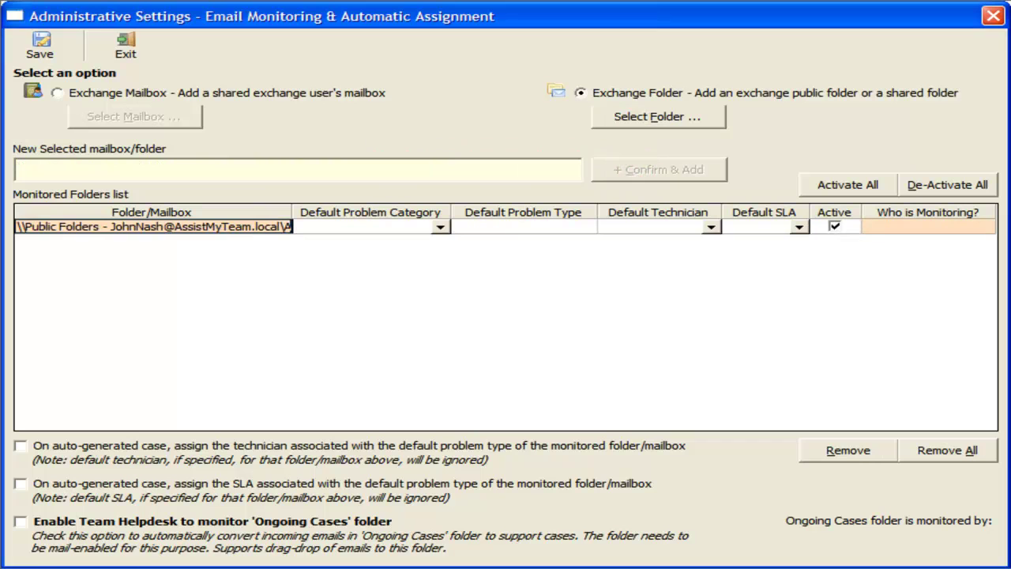
Step: Choose a default technician for the Sales folder
left_click(651, 227)
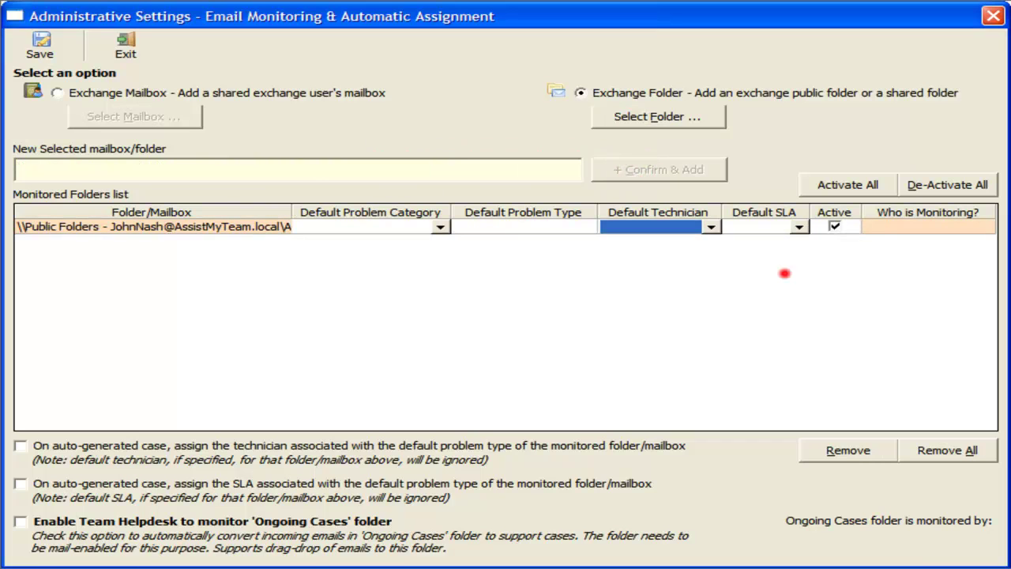
left_click(712, 227)
left_click_drag(711, 245, 711, 257)
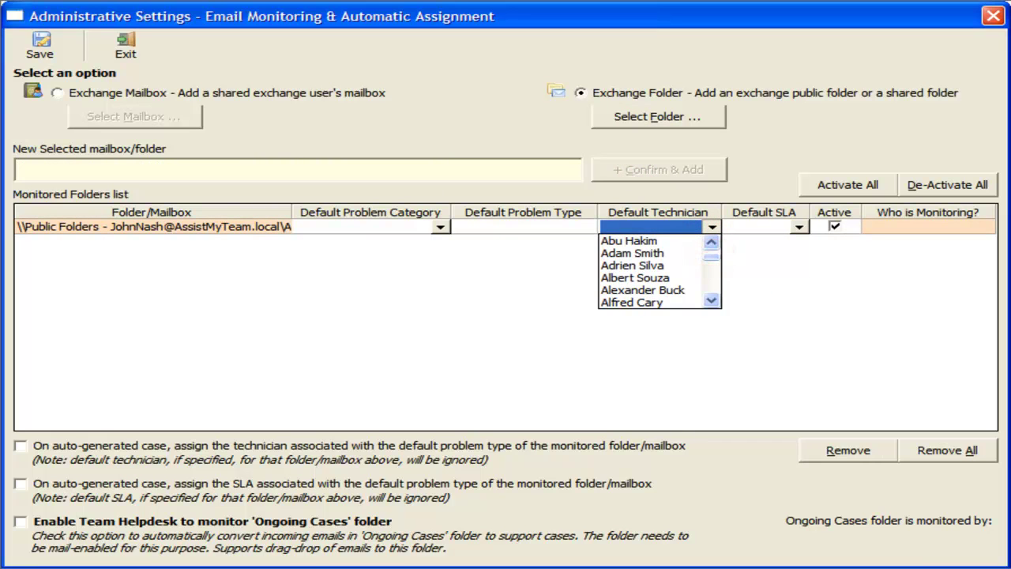
key("m")
left_click(711, 300)
left_click(711, 301)
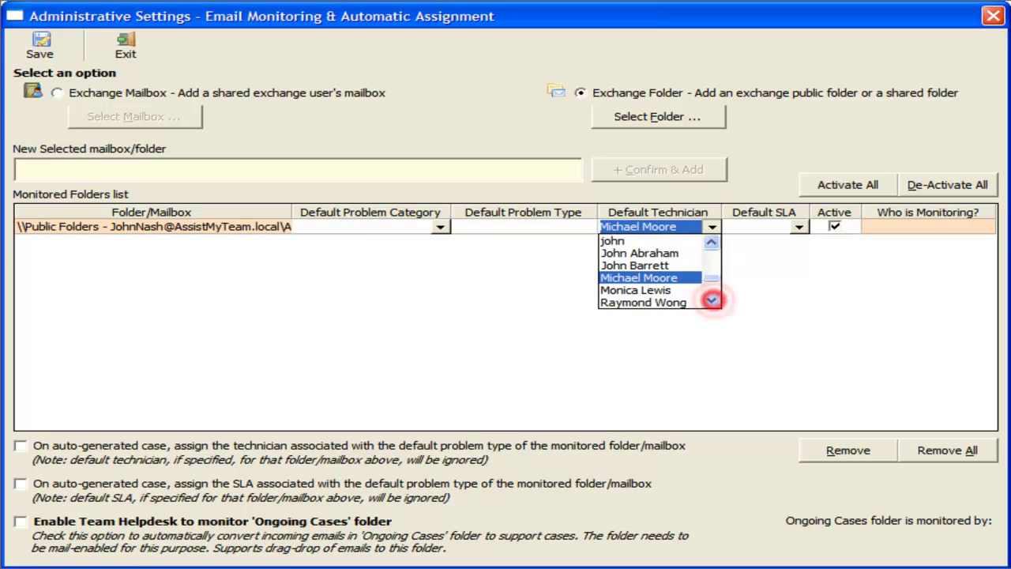
left_click(665, 291)
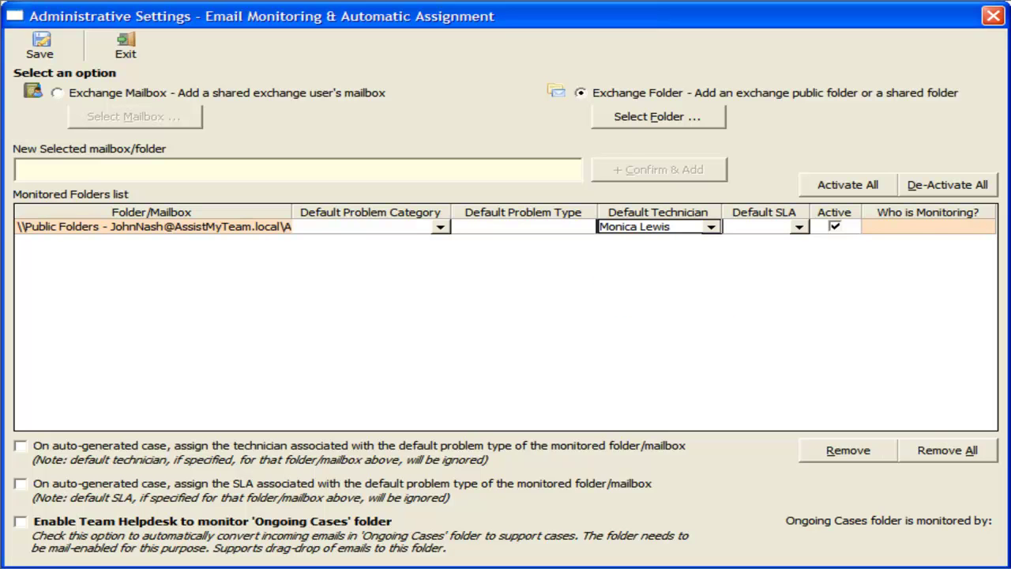
left_click(711, 227)
left_click(711, 227)
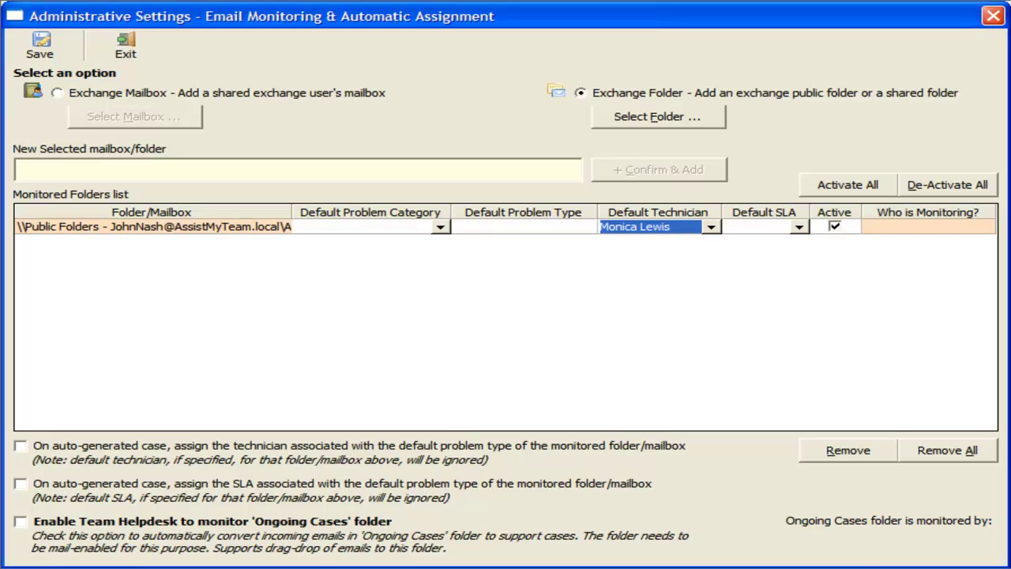
Step: Set the Sales folder defaults to category Sales, type Hardware and SLA 2
left_click(441, 226)
left_click(439, 260)
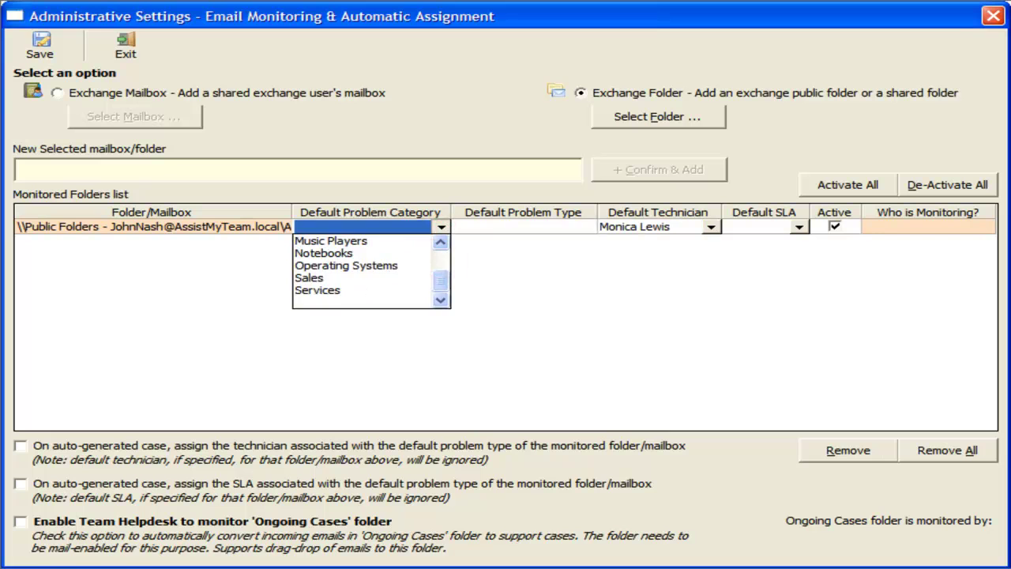
left_click(349, 277)
left_click(588, 226)
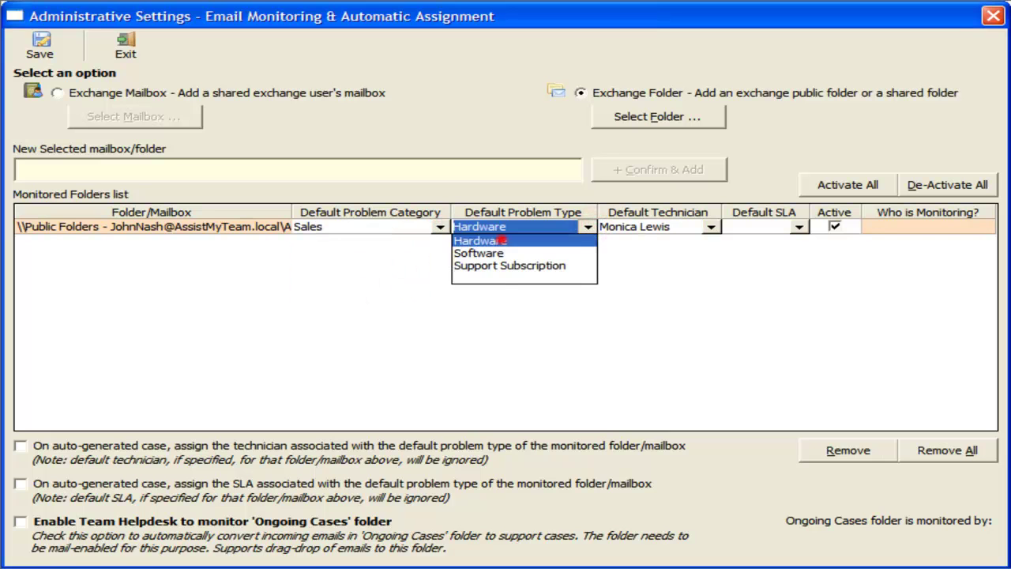
left_click(500, 239)
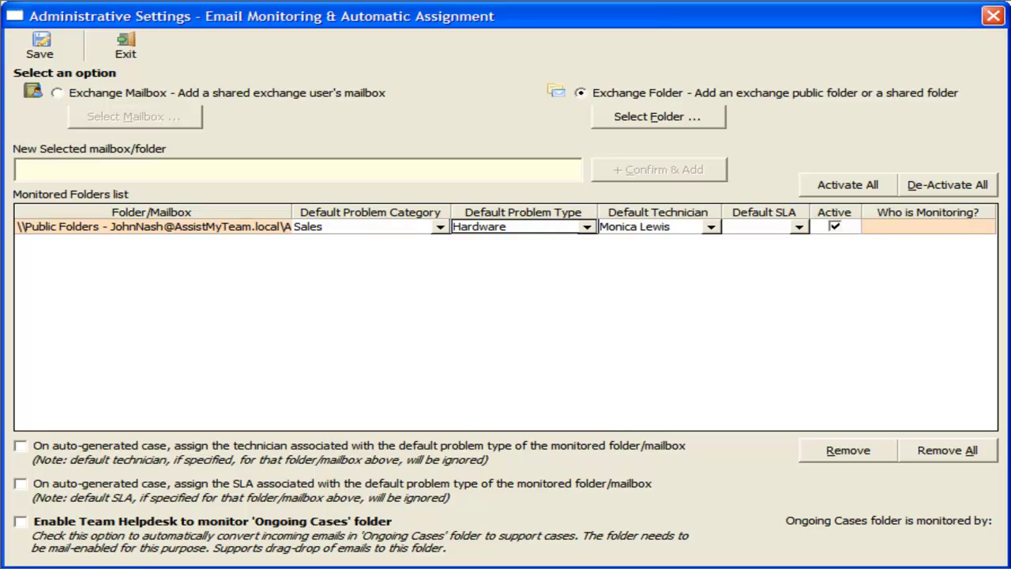
left_click(799, 226)
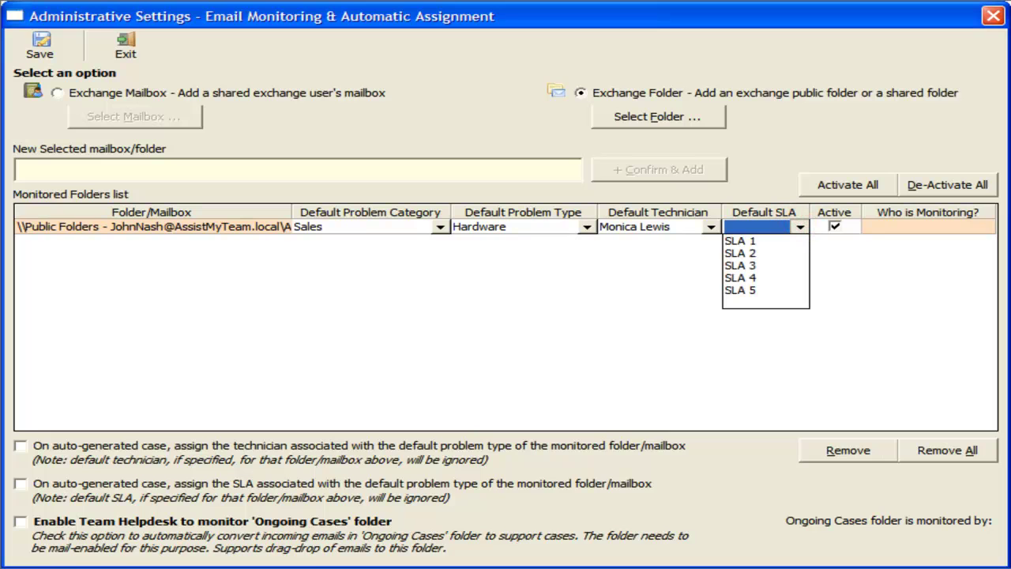
left_click(757, 253)
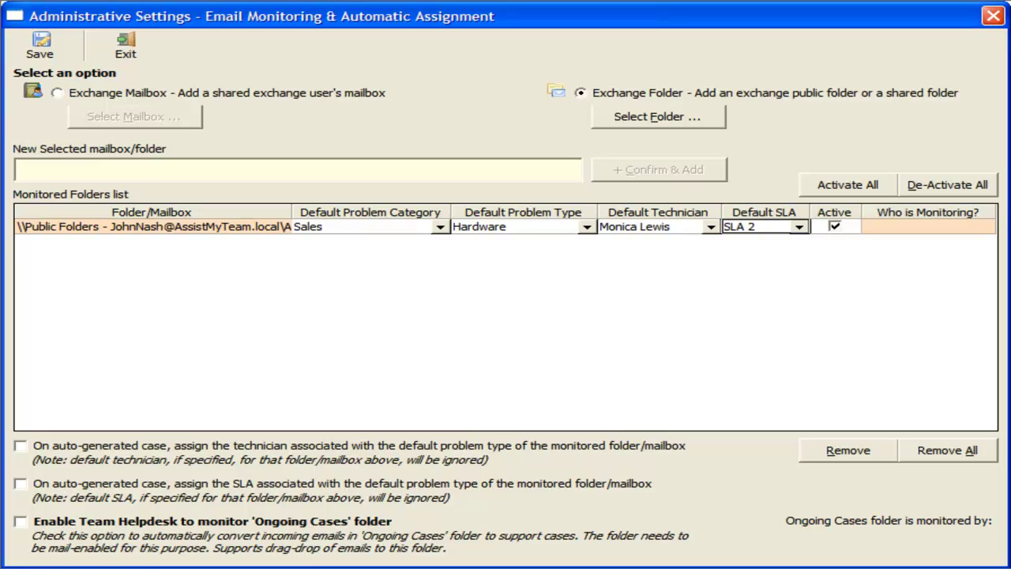
Step: Add the Support shared mailbox from the address book to the monitored list
left_click(57, 92)
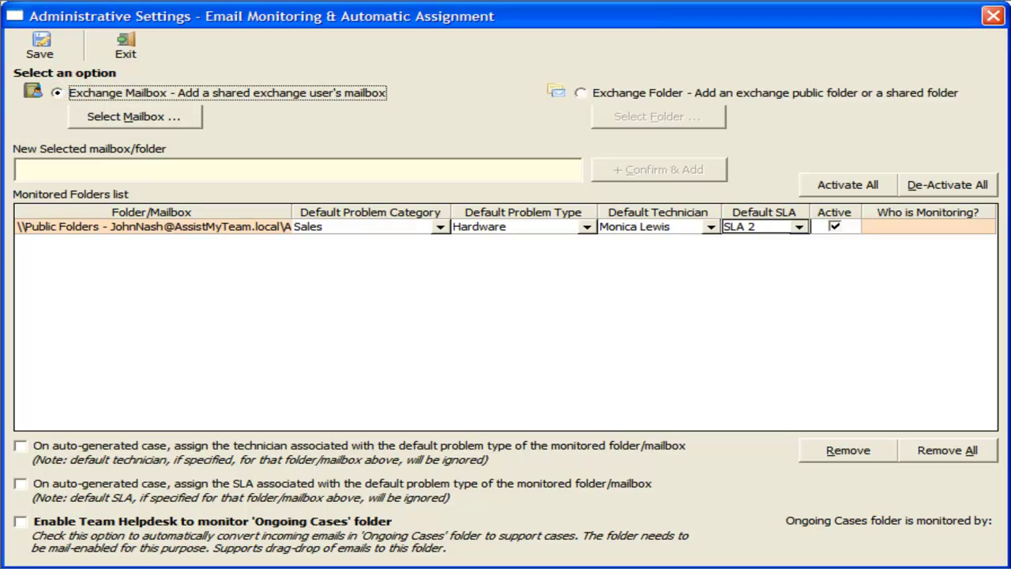
left_click(173, 115)
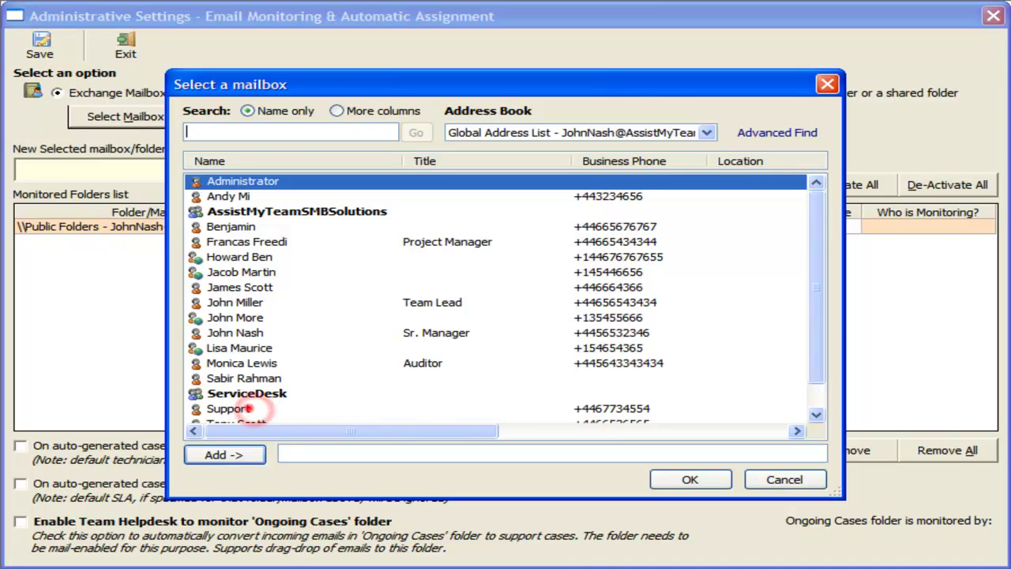
left_click(255, 408)
left_click(229, 454)
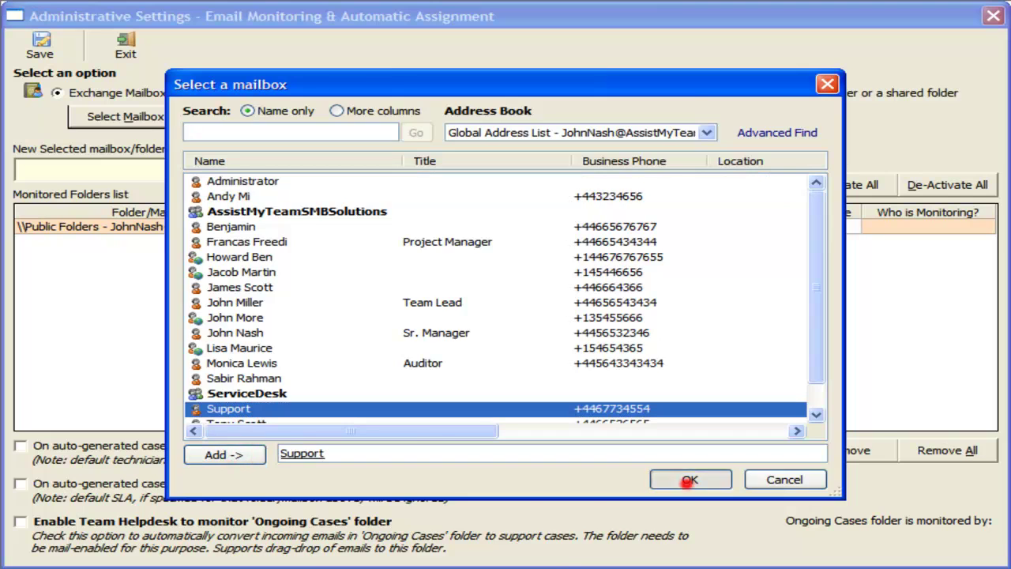
left_click(699, 479)
left_click(657, 170)
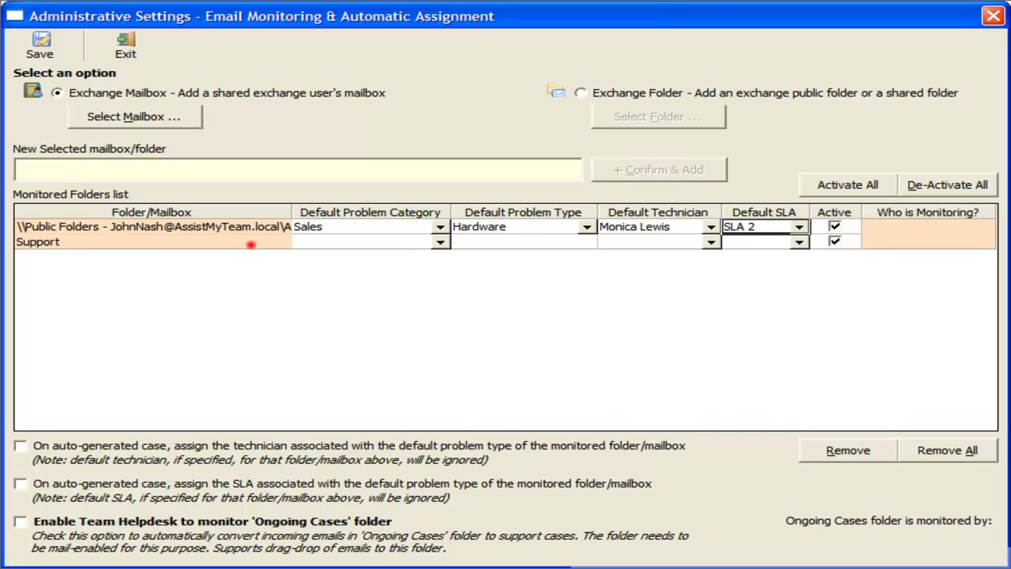
Step: Choose a default technician for the Support mailbox
left_click(252, 242)
left_click(711, 241)
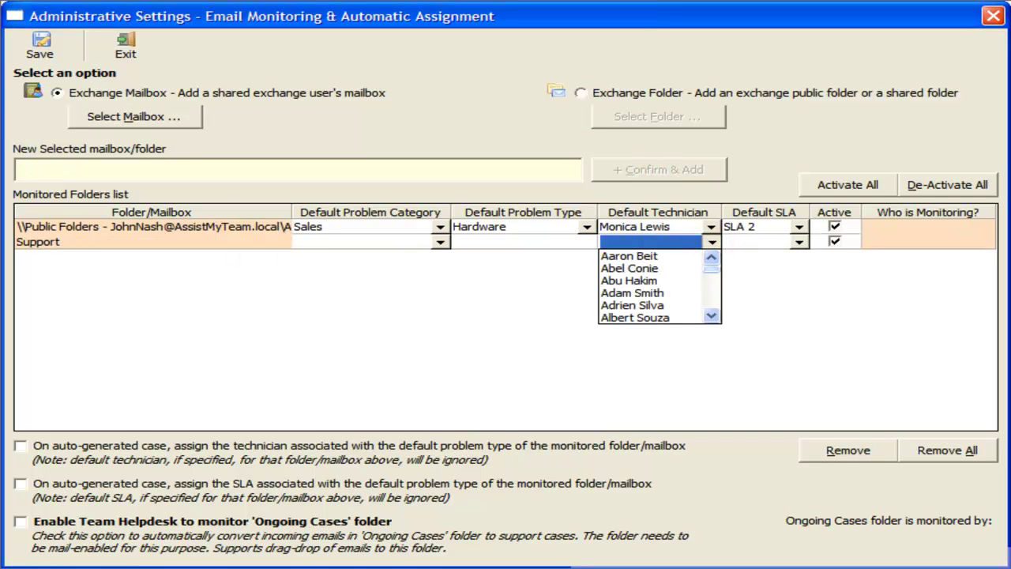
key("f")
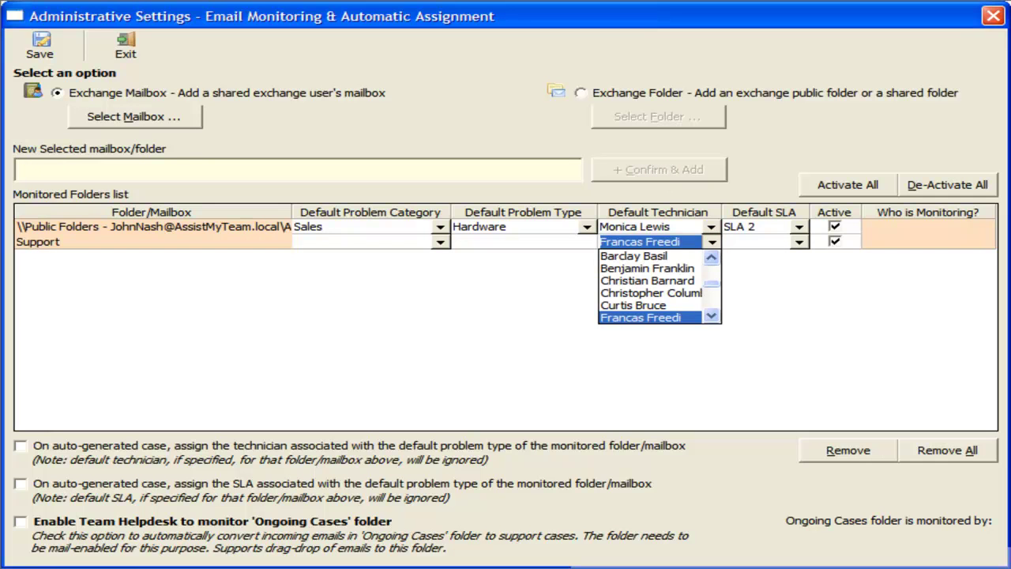
left_click(665, 317)
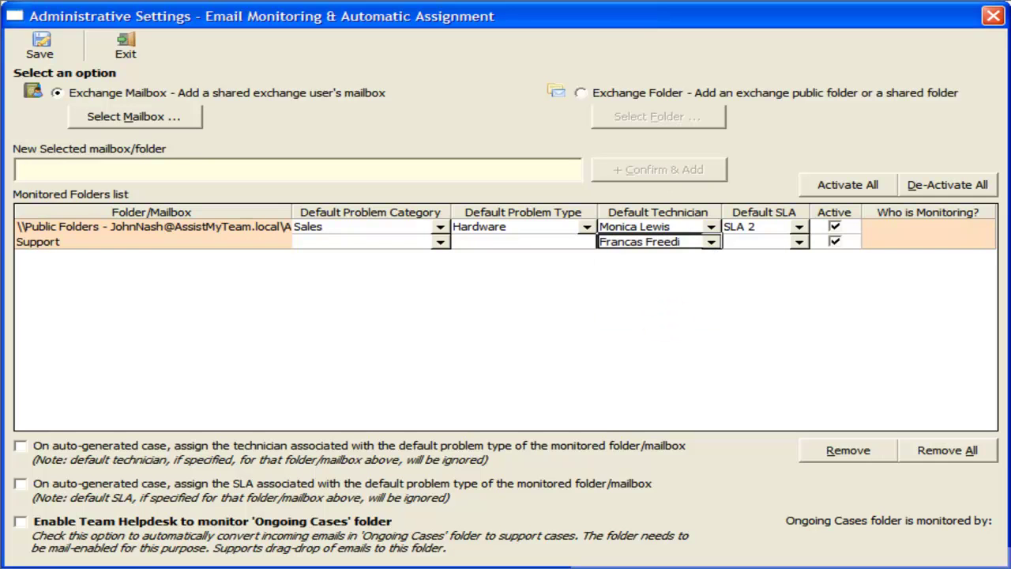
Step: Set Support's defaults to category General, type Technical and SLA 3
left_click(440, 241)
left_click(440, 269)
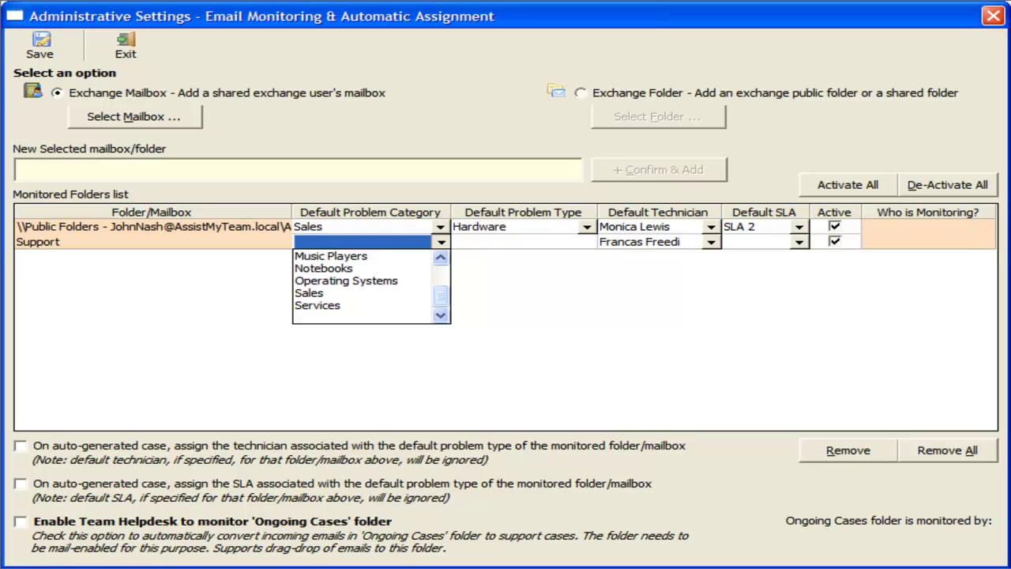
left_click_drag(440, 300, 440, 262)
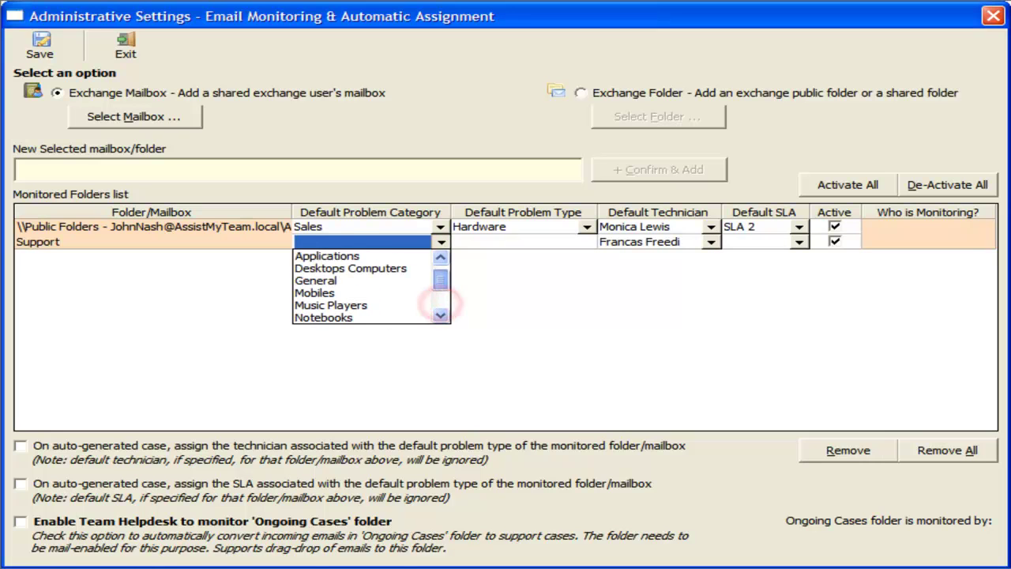
left_click(341, 282)
left_click(586, 241)
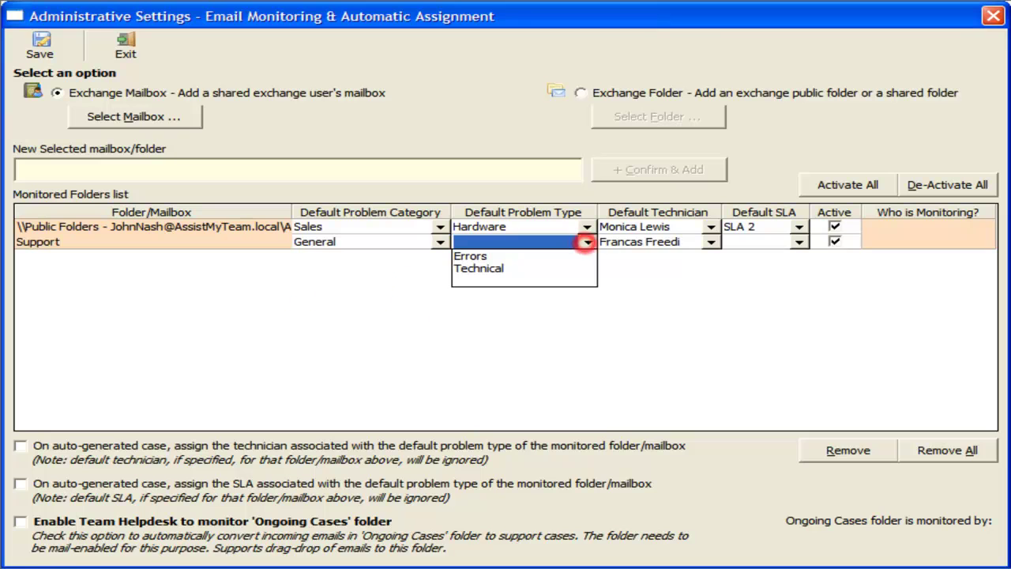
left_click(506, 269)
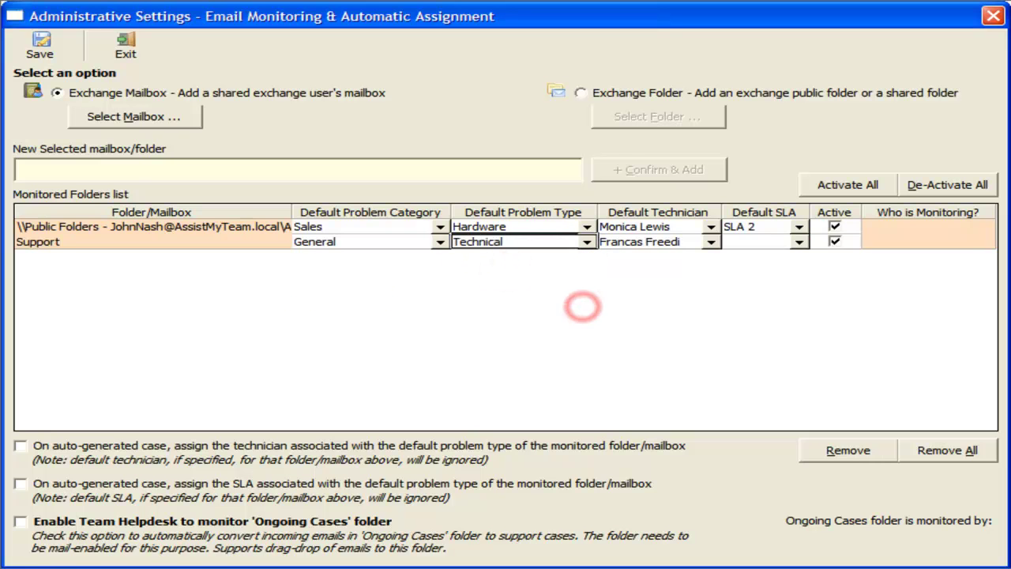
left_click(800, 241)
left_click(762, 281)
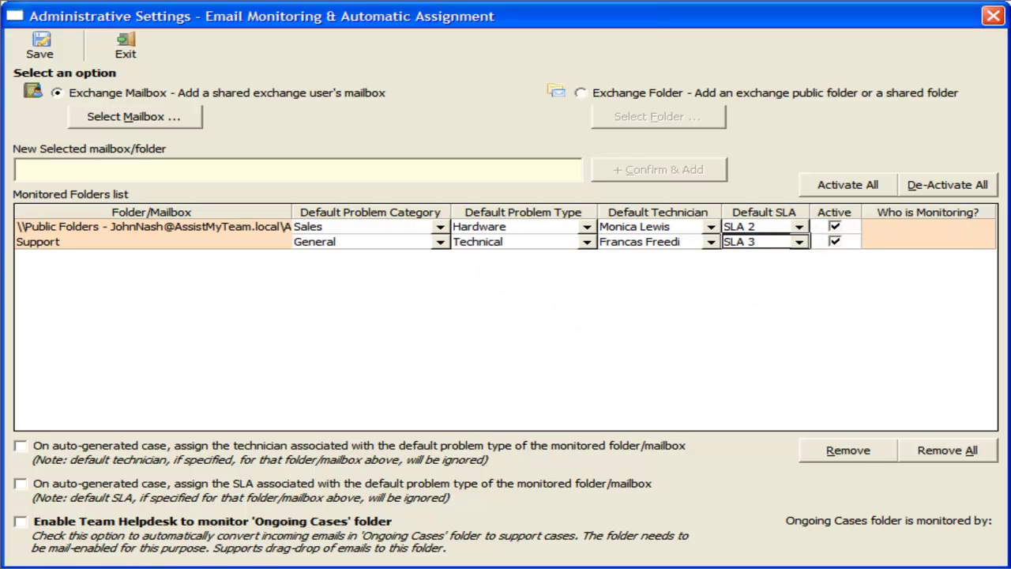
Step: Save the email monitoring settings and return to mail
left_click(592, 353)
left_click(43, 42)
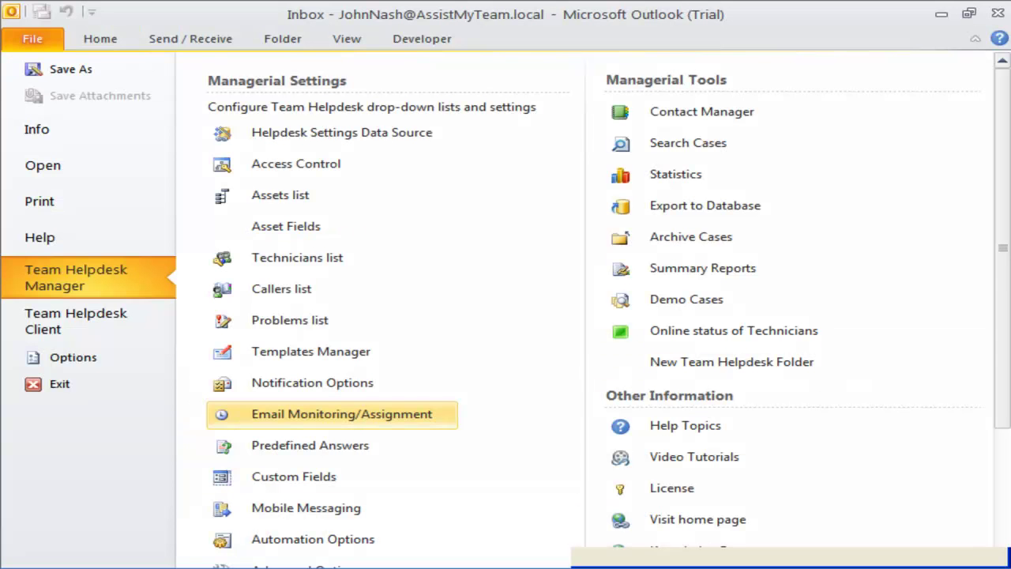
left_click(101, 38)
Step: Send a new email to the sales address with subject 'Purchase Order sent!' and pasted body text
key("ctrl+n")
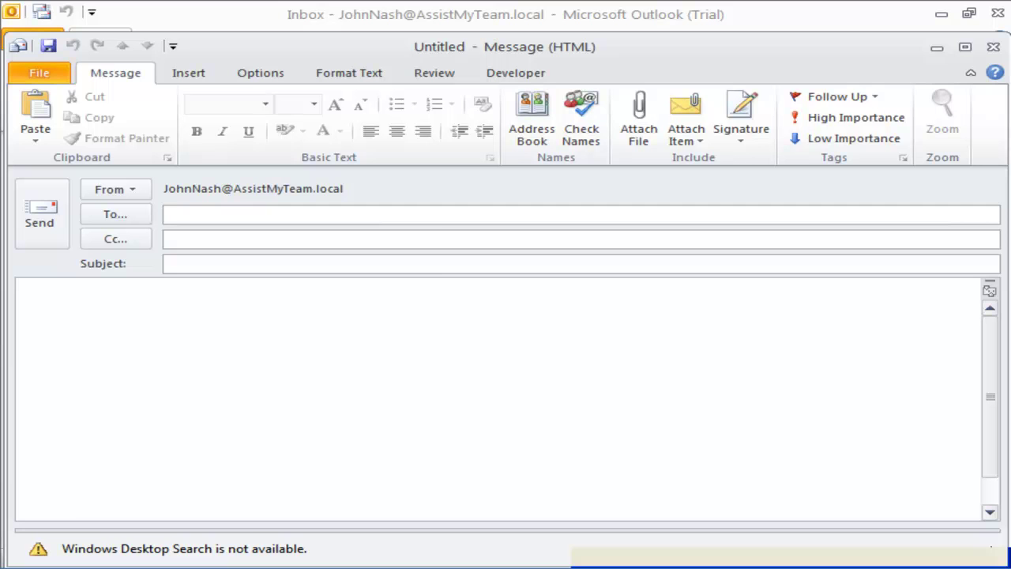
type("sales")
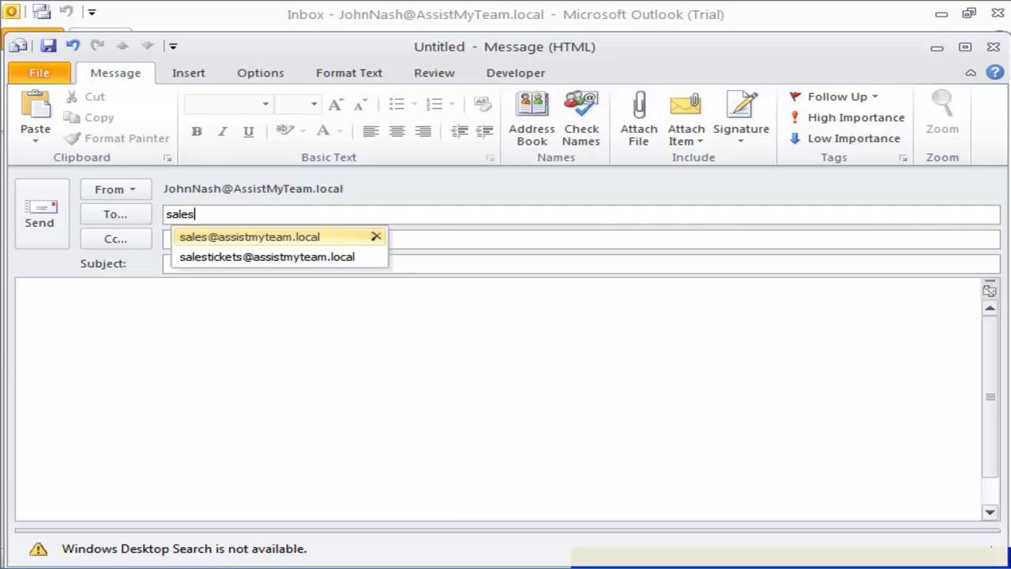
key("Return")
left_click(168, 263)
type("Pu")
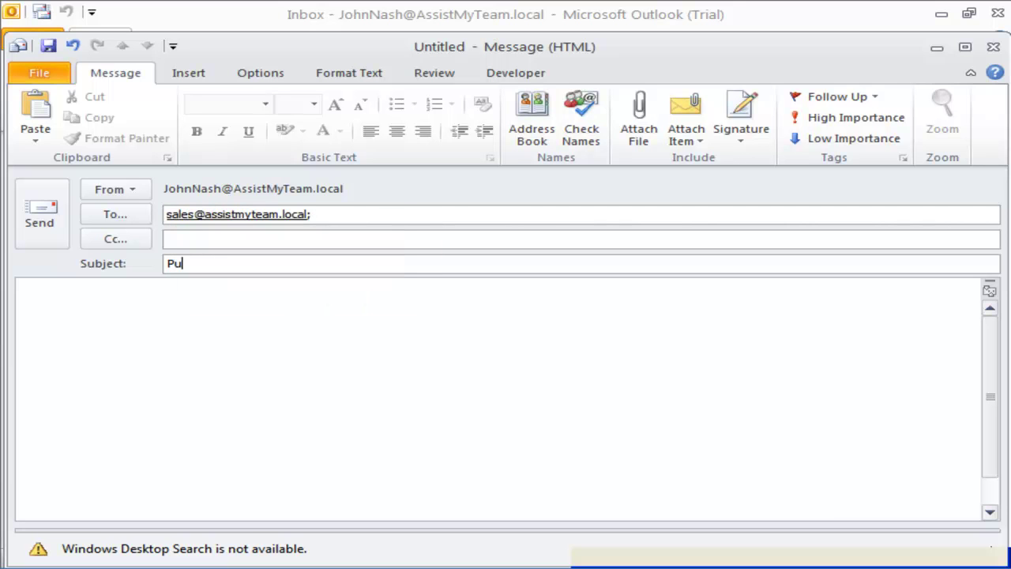
type("rchase Order sent!")
key("Tab")
type("Hi Monica,  I had purchased this MacBook from your store a month back. I wanted to upgrade the memory and have already bought a 1 GB memory module. Now, how do I install the new memory?  Your help will be appreciated.  John")
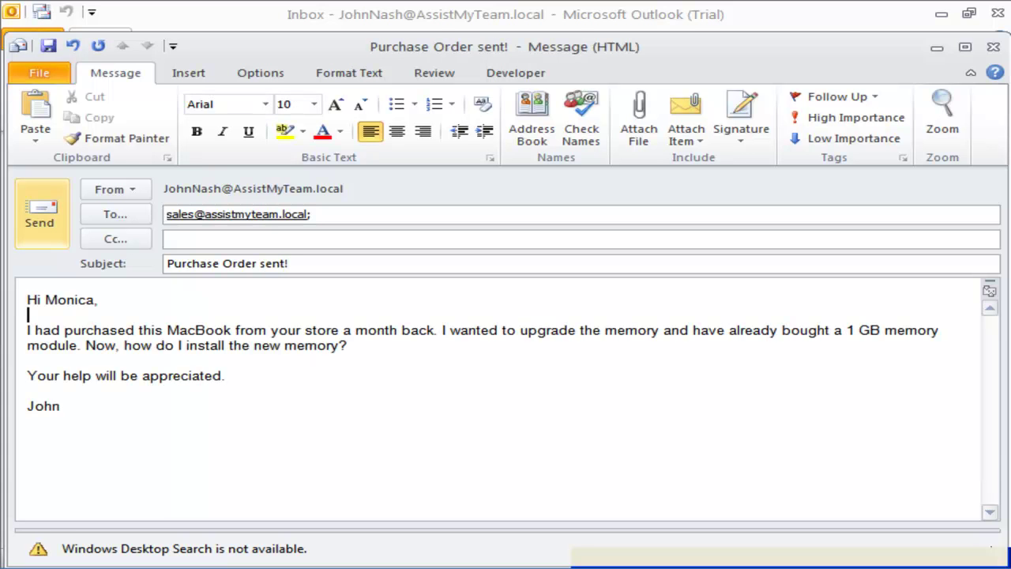
left_click(54, 218)
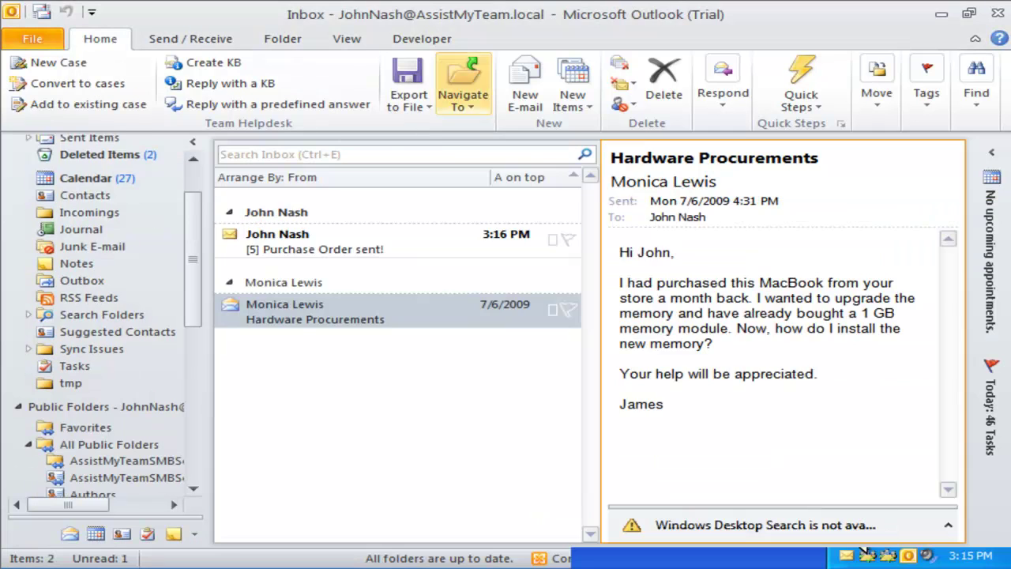
Step: Open case 5 from Ongoing Cases, verify Sales, Hardware and SLA 2, then close it
left_click(463, 86)
left_click(505, 128)
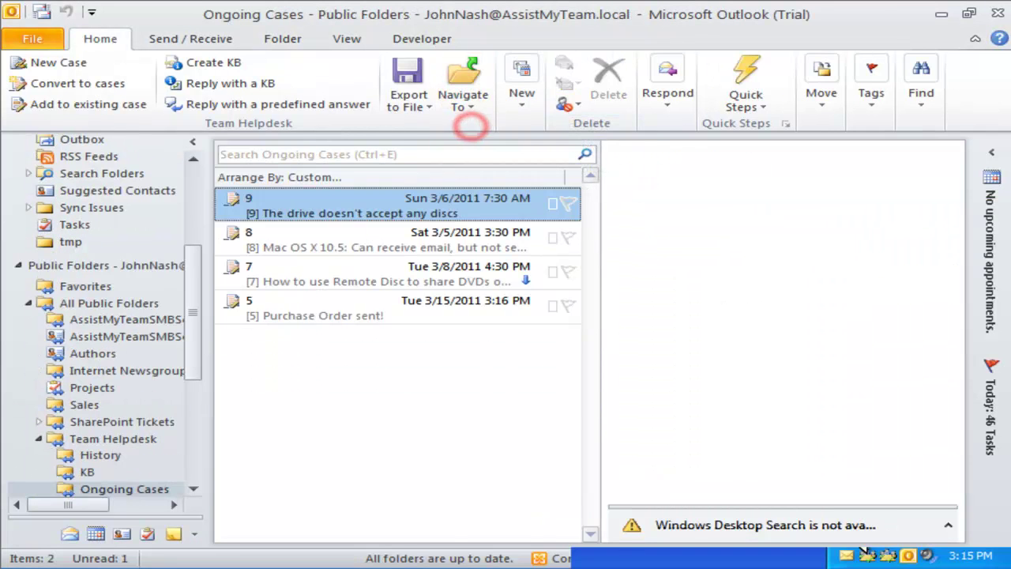
double_click(356, 309)
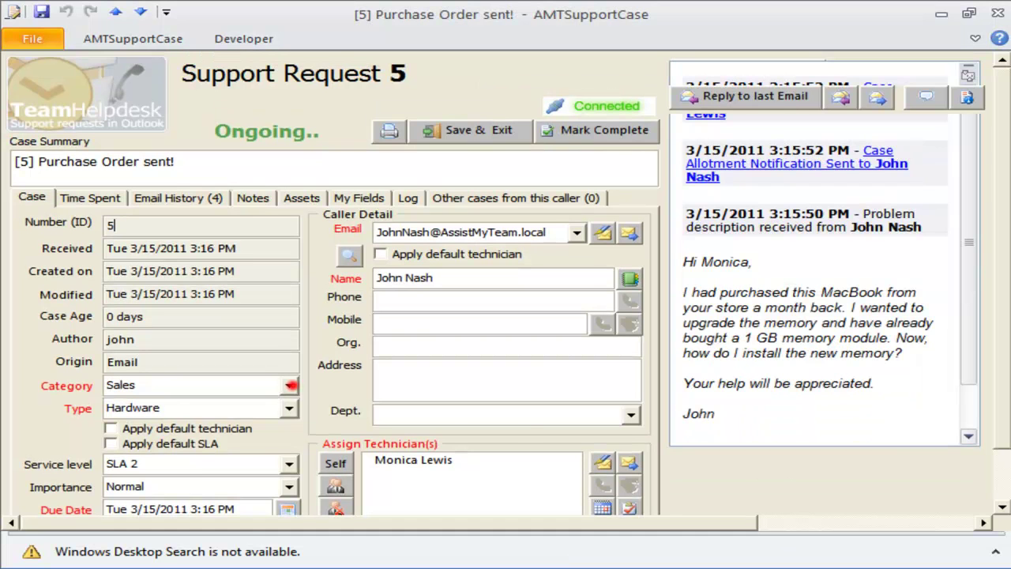
double_click(289, 384)
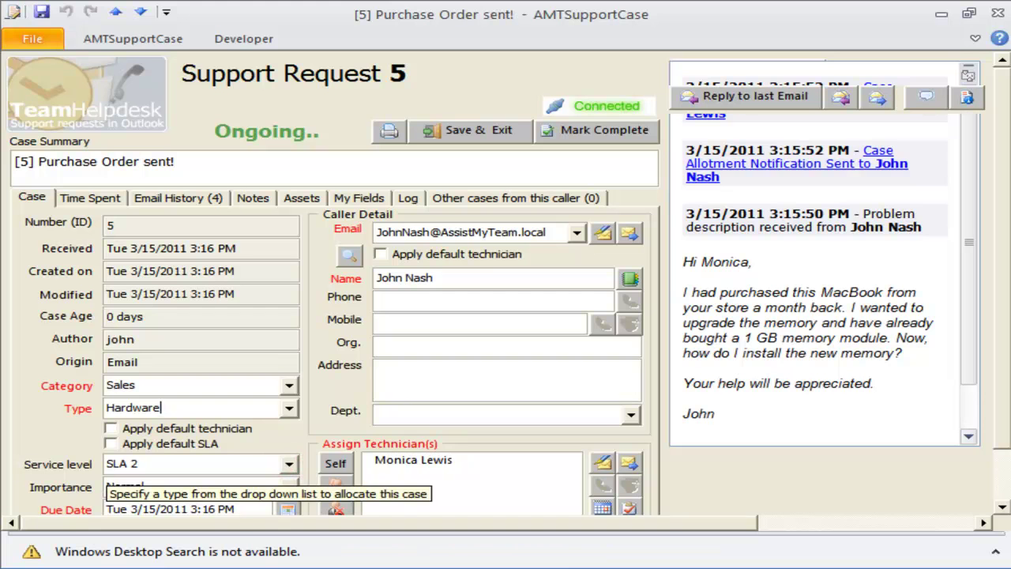
left_click(996, 14)
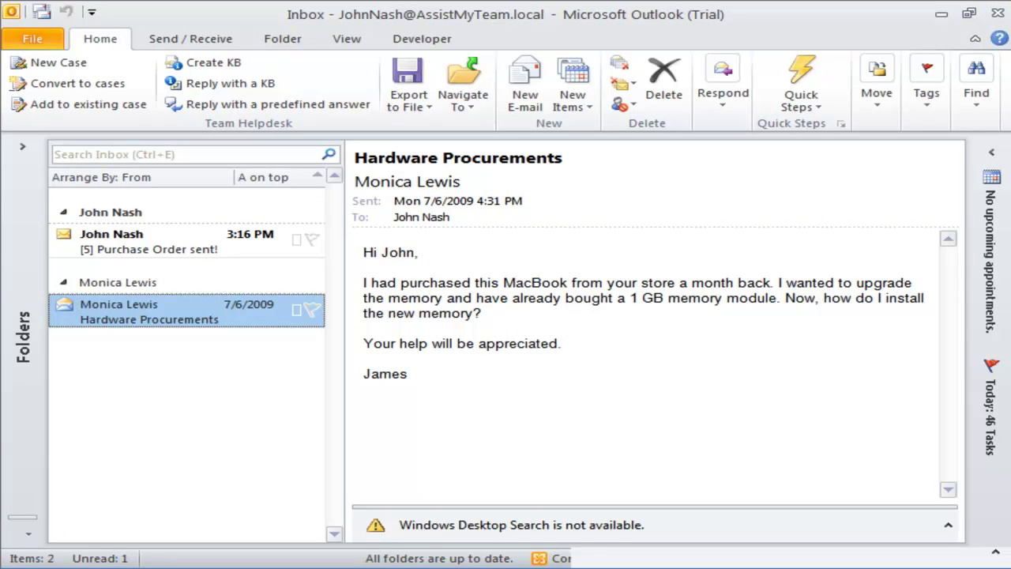
Step: Start a new email to Support with subject 'Query about printer page settings'
left_click(527, 93)
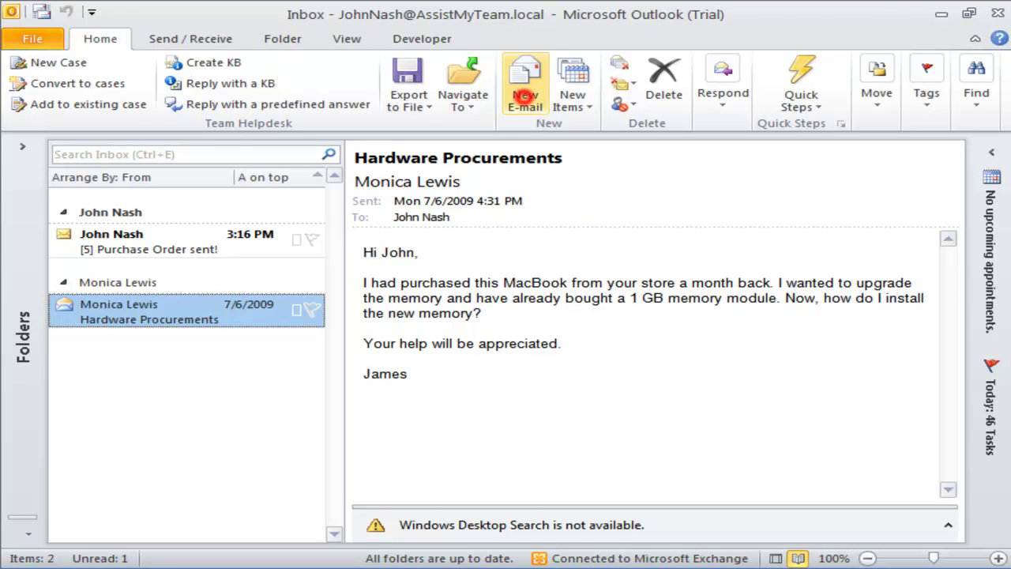
left_click(269, 239)
left_click(278, 214)
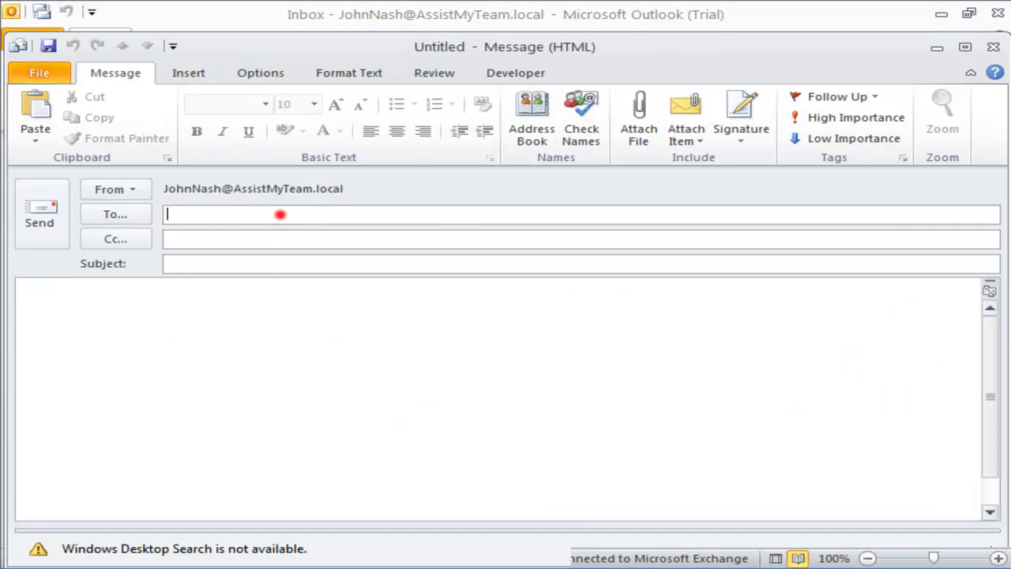
type("support")
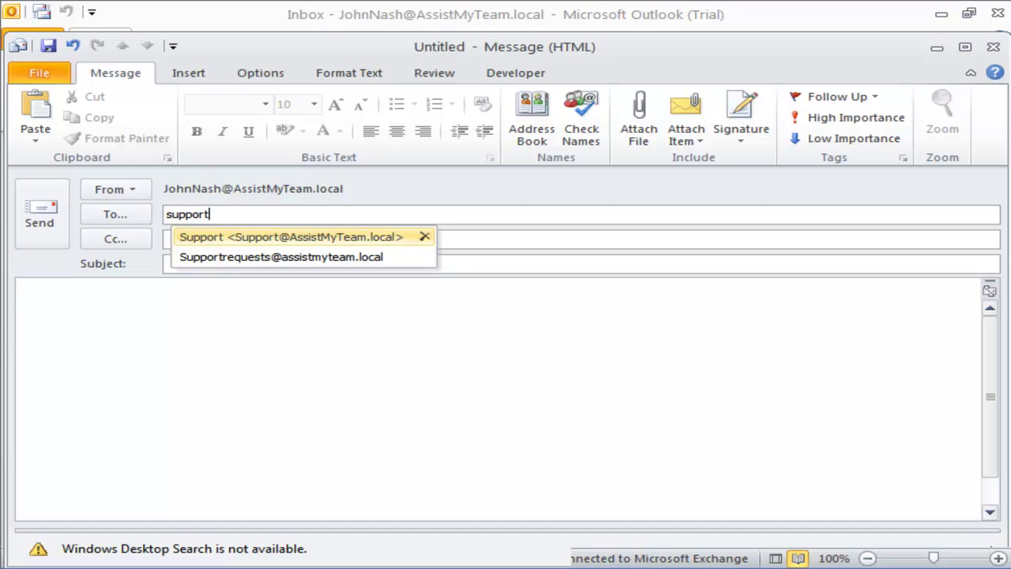
left_click(183, 263)
type("Query about printer page settings")
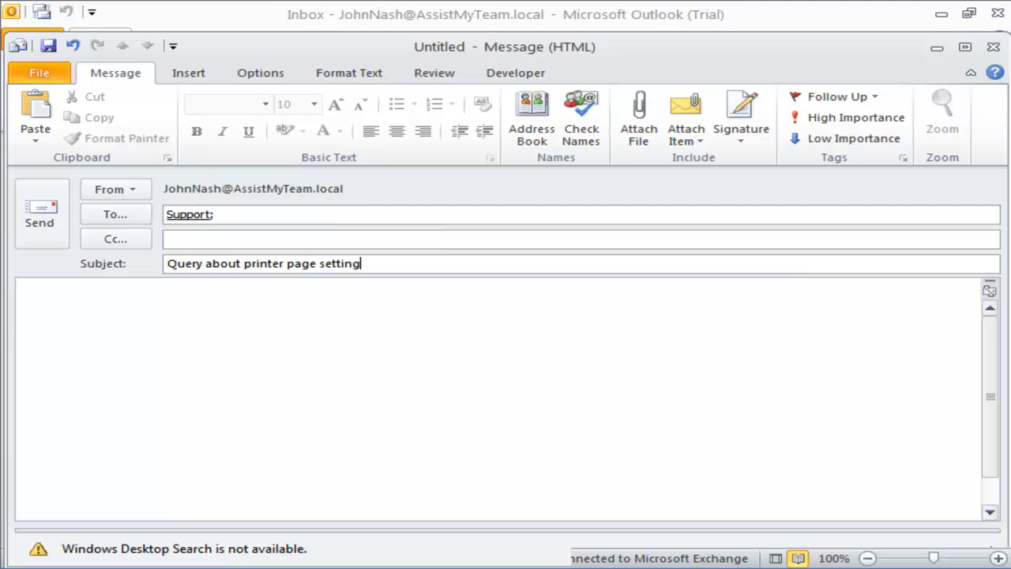
Step: Write the body 'Hi Support, My printer does not configure the page correctly. How can I correct it?', sign with the sender's name, and send
left_click(244, 323)
type("Hi Support,")
key("Return")
type("My printer does not configure the page correctly.")
key("Return")
type("How can I correct it")
type("?")
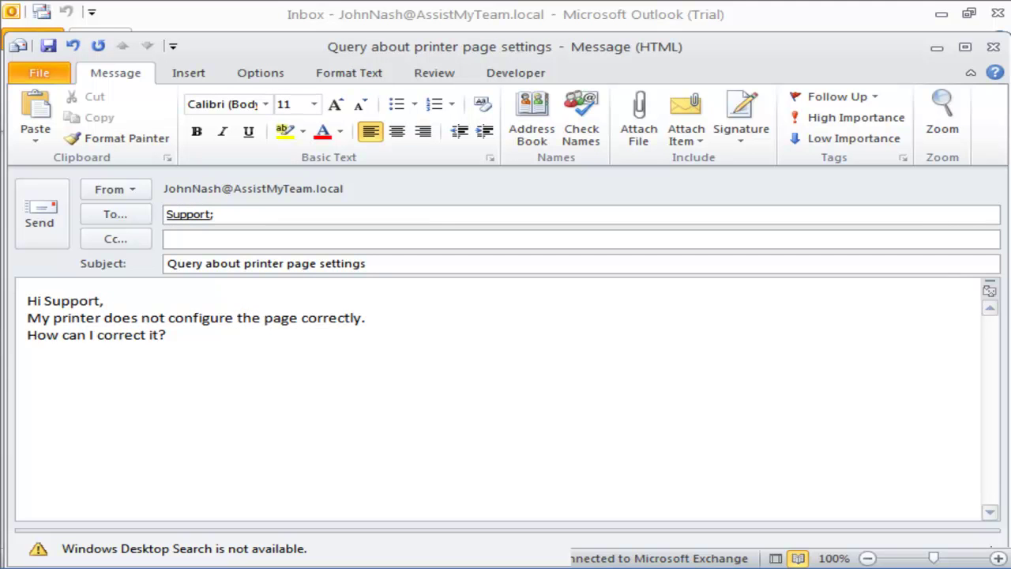
key("Return")
key("Return")
type("John")
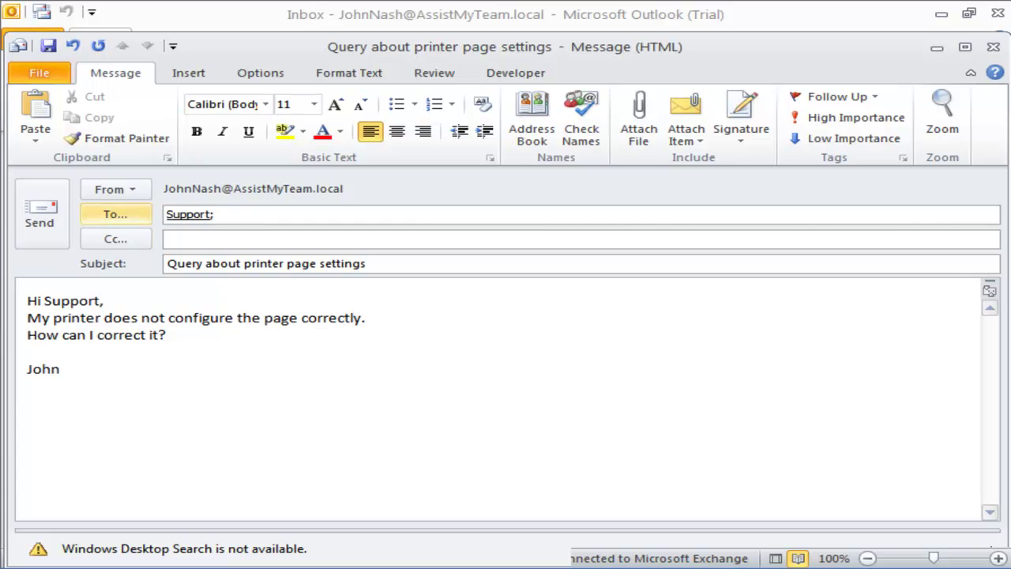
left_click(39, 214)
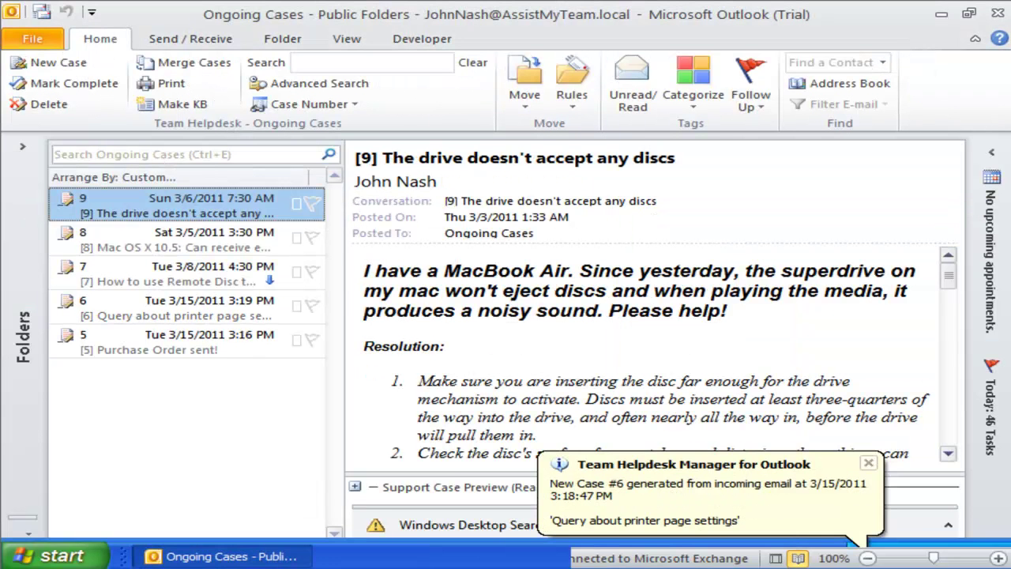
Step: Open case 6's Support Request form, review its General, Technical and SLA 3 defaults, and close it
left_click(206, 312)
double_click(207, 312)
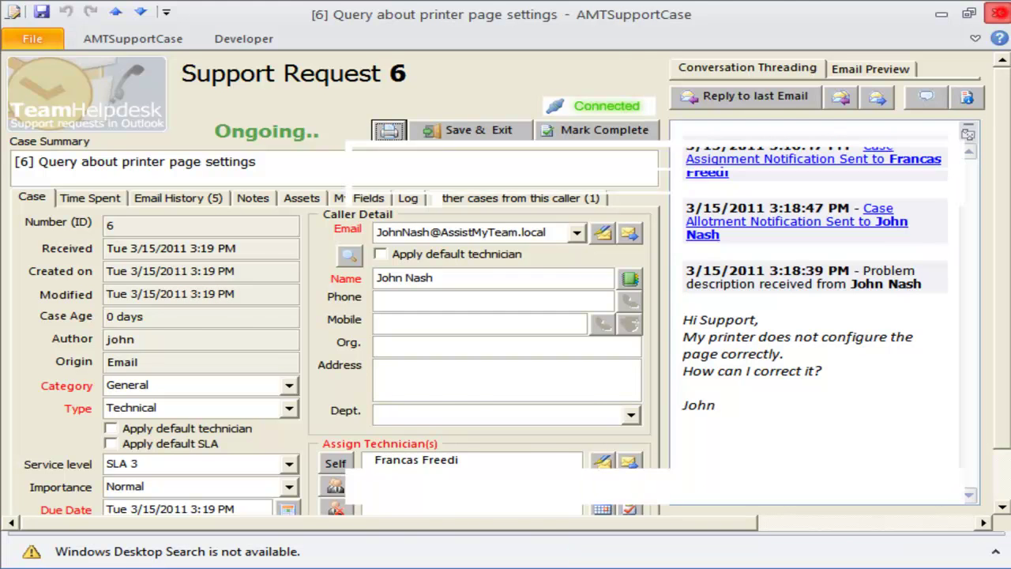
left_click(991, 13)
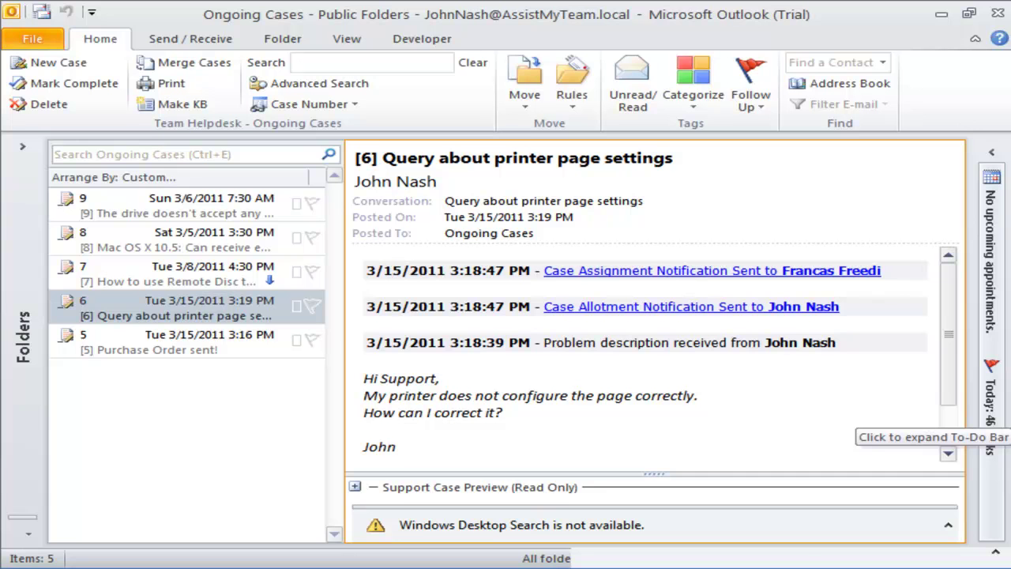
left_click(32, 36)
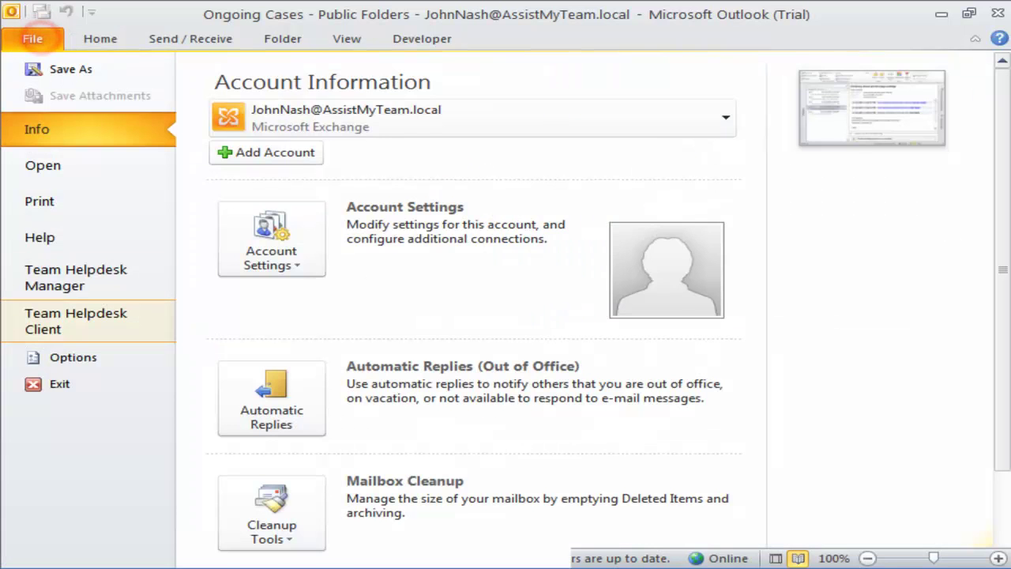
left_click(90, 286)
left_click(368, 412)
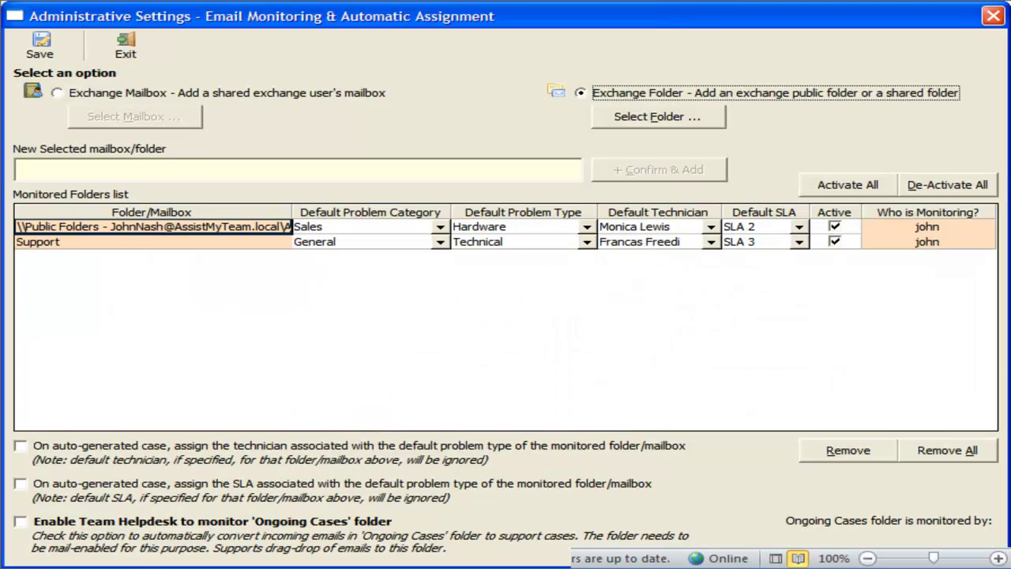
left_click(662, 348)
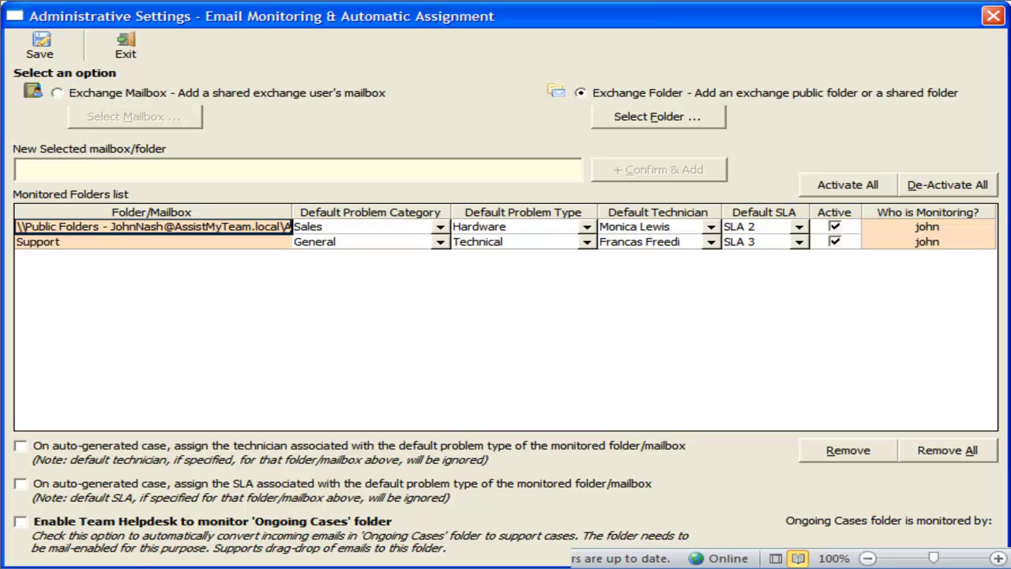
left_click(992, 16)
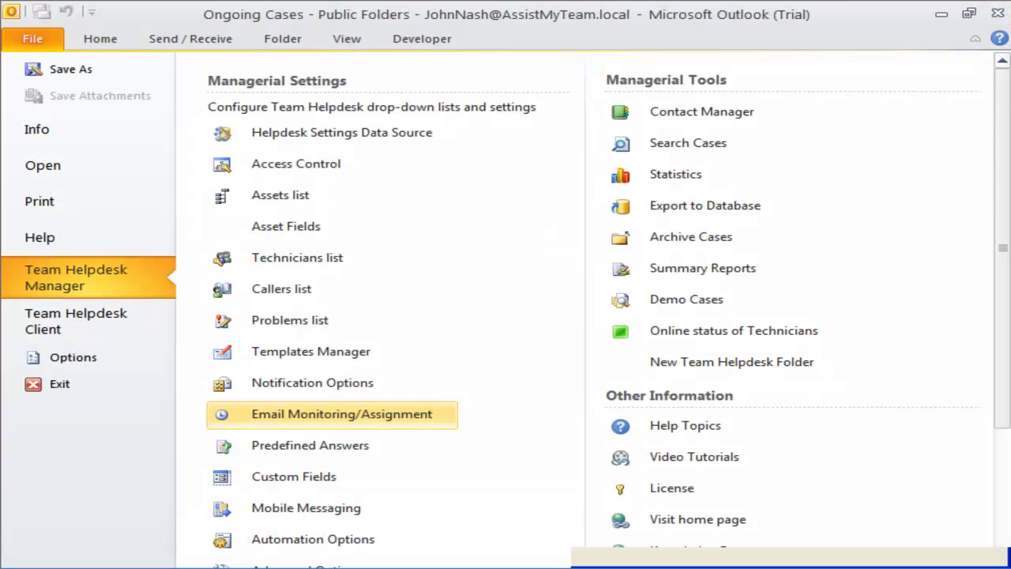
left_click(751, 409)
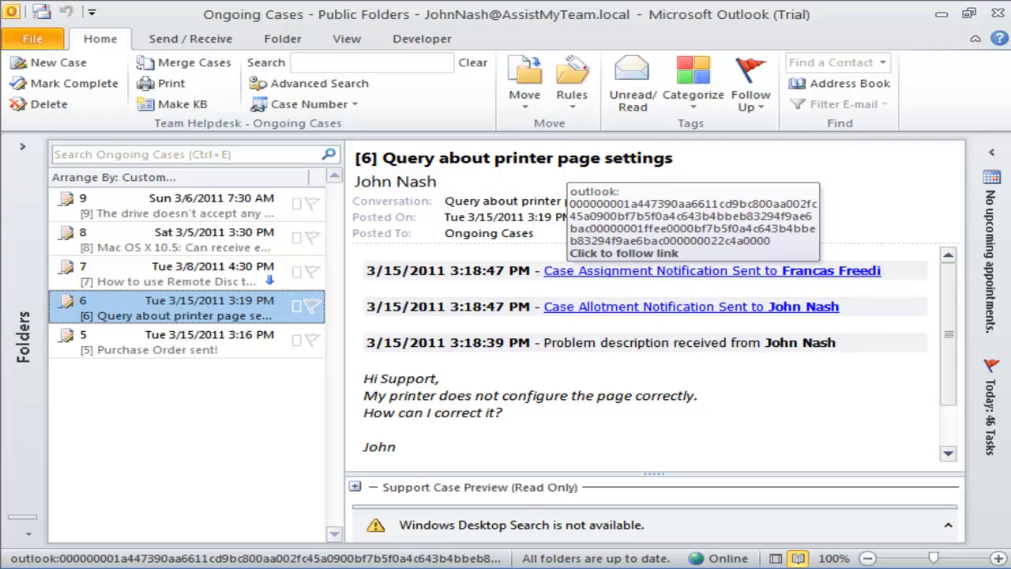
left_click(798, 270)
left_click_drag(184, 371, 94, 336)
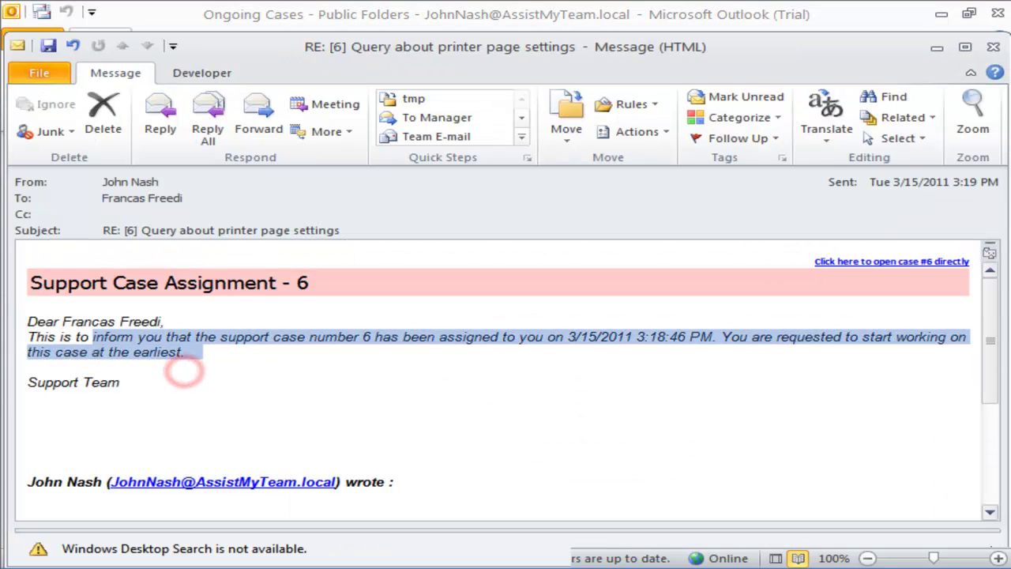
left_click(297, 357)
left_click(992, 46)
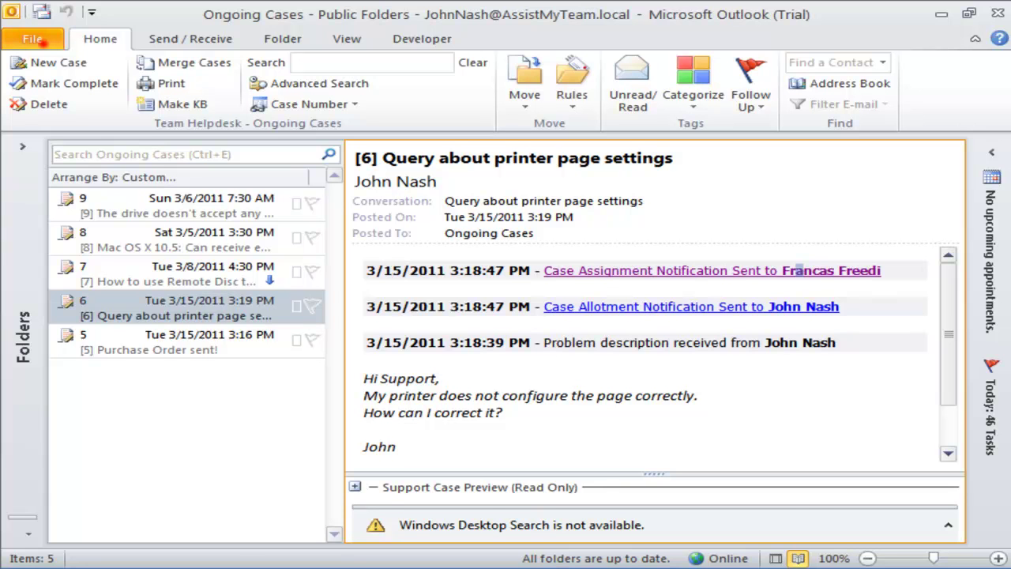
Step: In Email Monitoring/Assignment, deactivate the Sales folder while leaving Support active
left_click(38, 40)
left_click(60, 275)
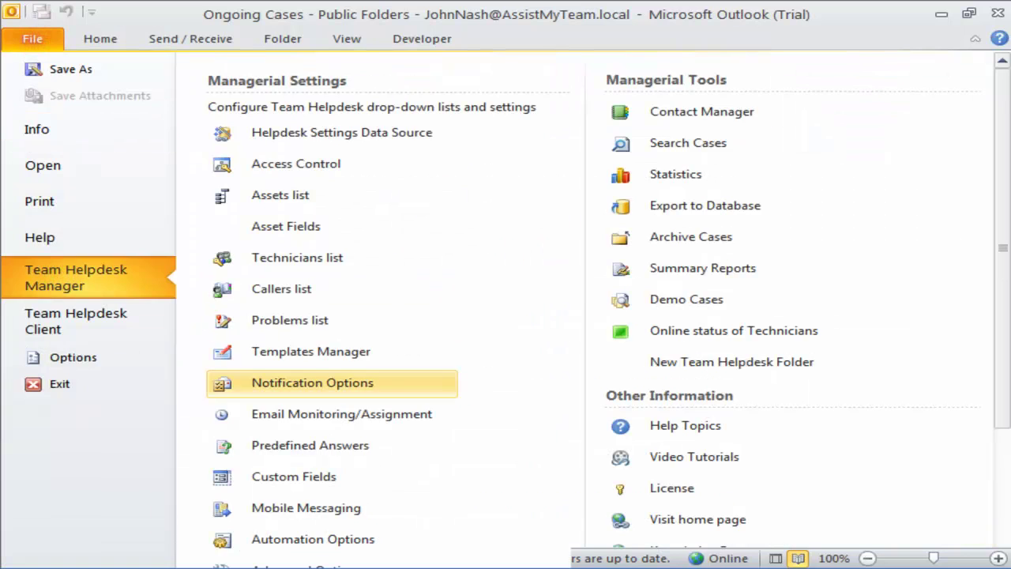
left_click(359, 414)
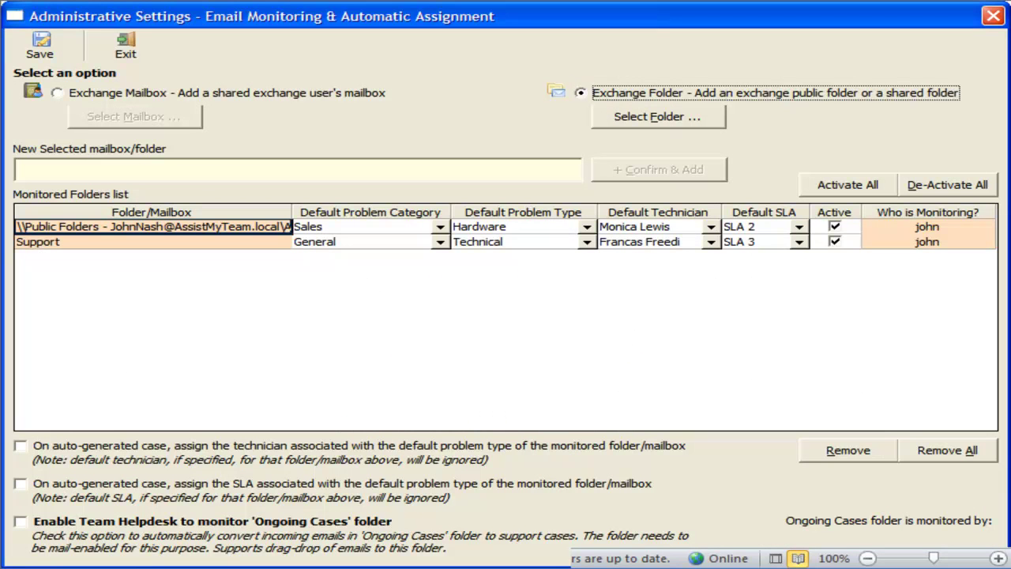
left_click(834, 241)
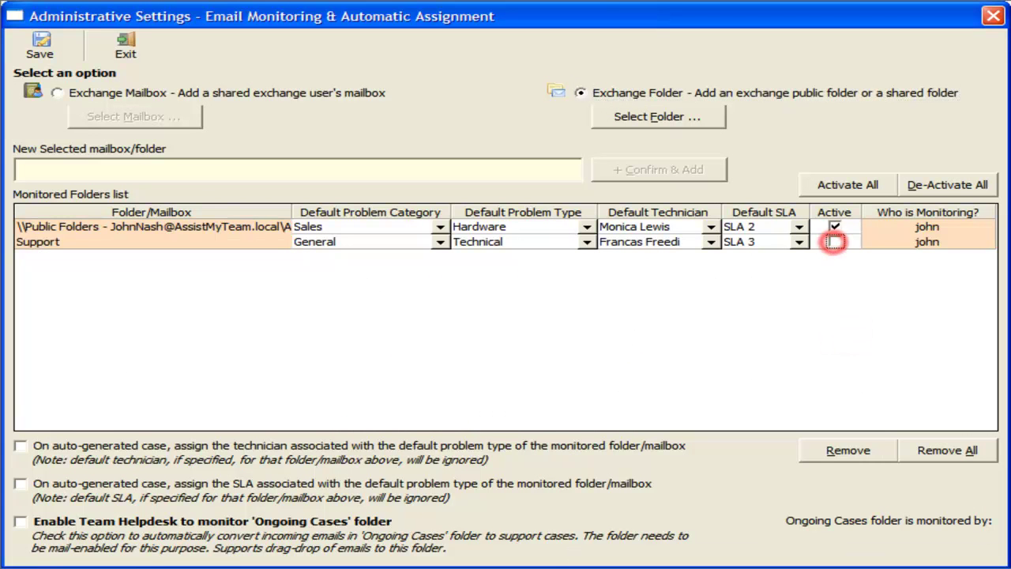
left_click(834, 226)
left_click(834, 240)
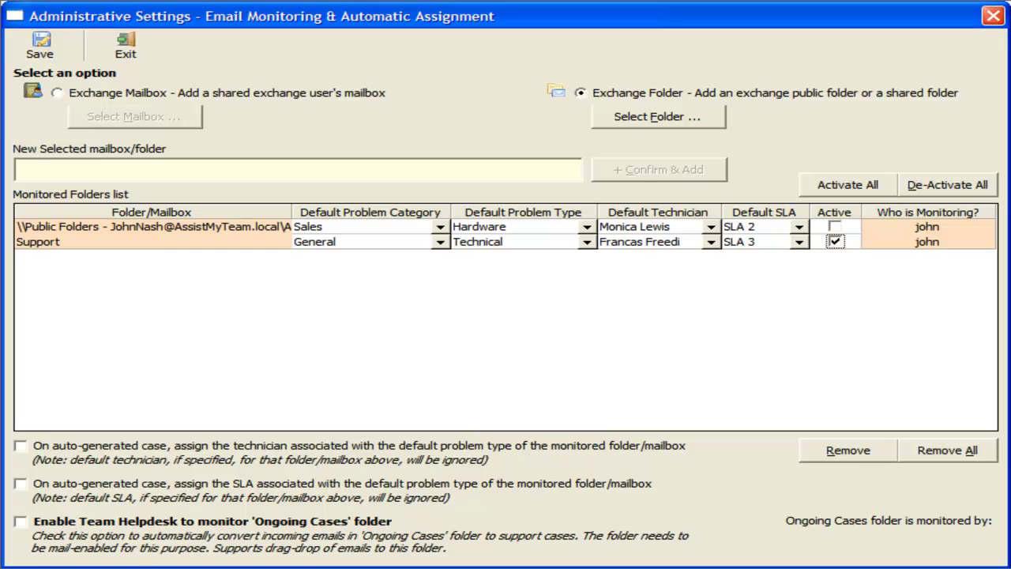
left_click(853, 271)
left_click(816, 341)
Step: Check the Sales folder path and who monitors Sales and Support, then close the dialog
left_click(164, 227)
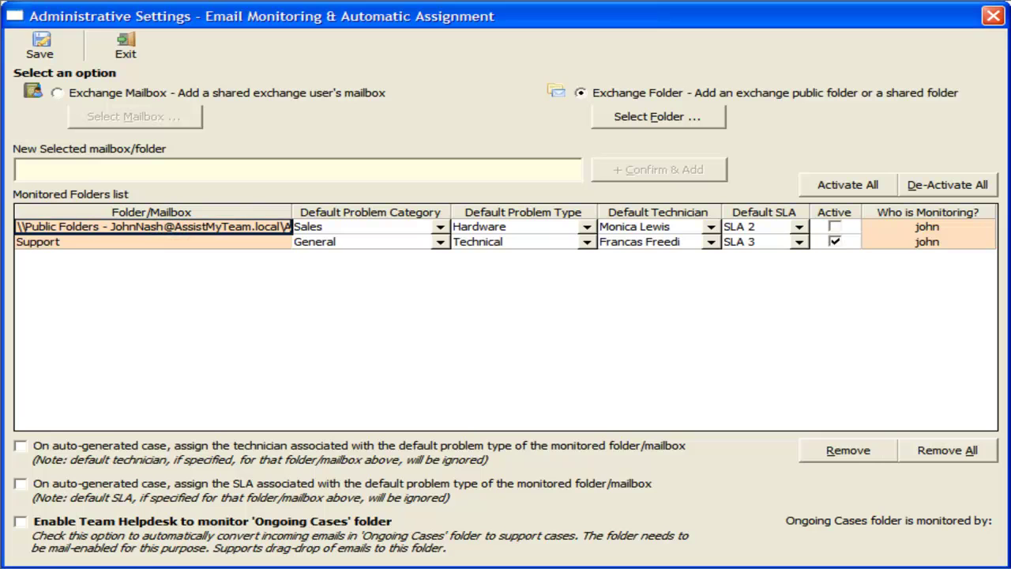
left_click(926, 226)
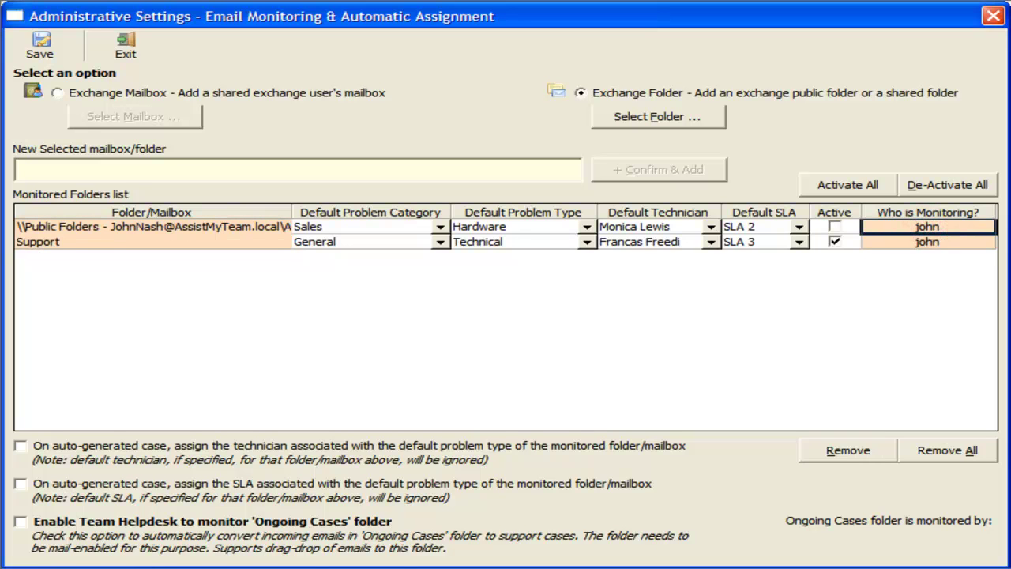
left_click(924, 242)
left_click(926, 226)
left_click(930, 241)
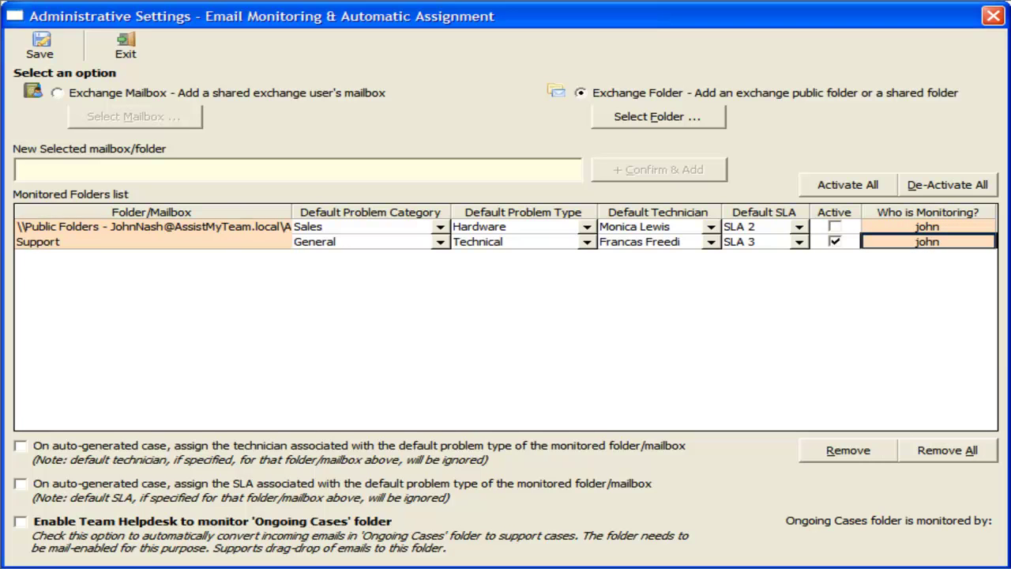
left_click(844, 350)
left_click(993, 16)
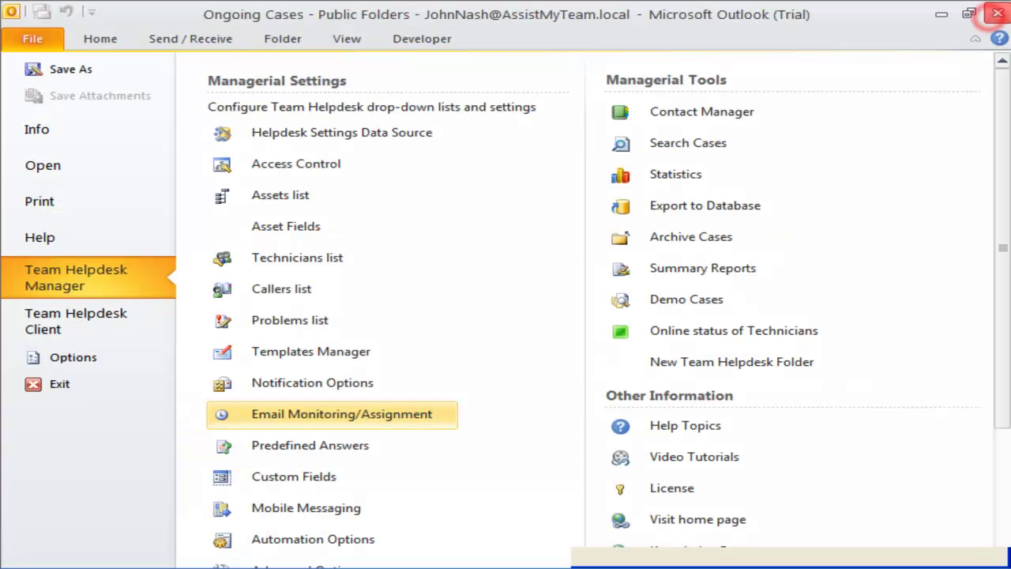